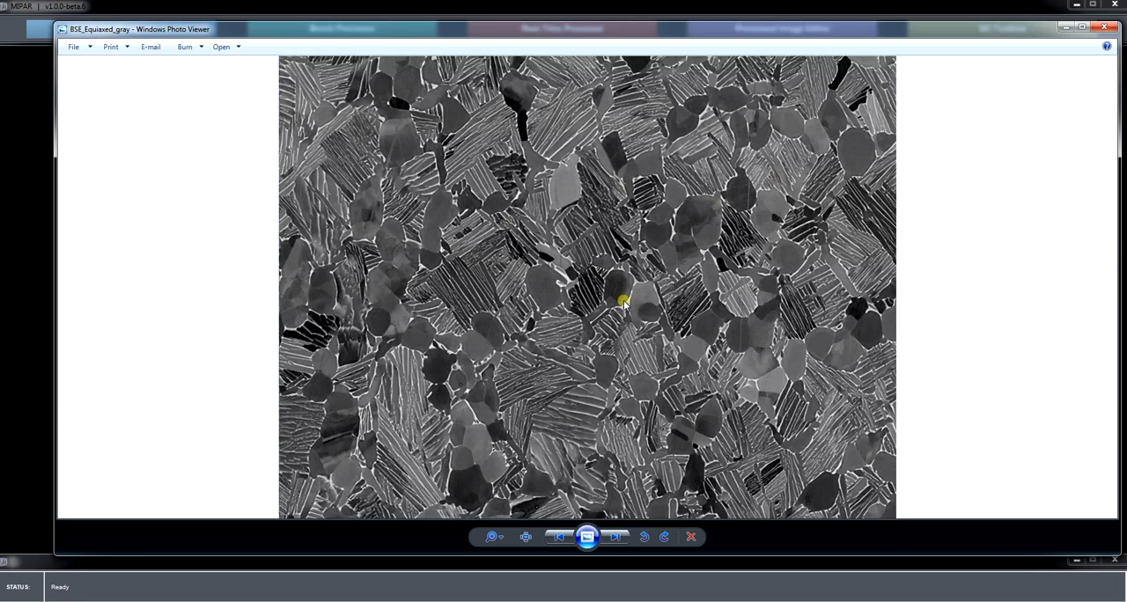
# View the 5553_006050 and 24 TIFF images from the FFT_Filtering folder full size, and put the folder window away.
pyautogui.click(1105, 28)
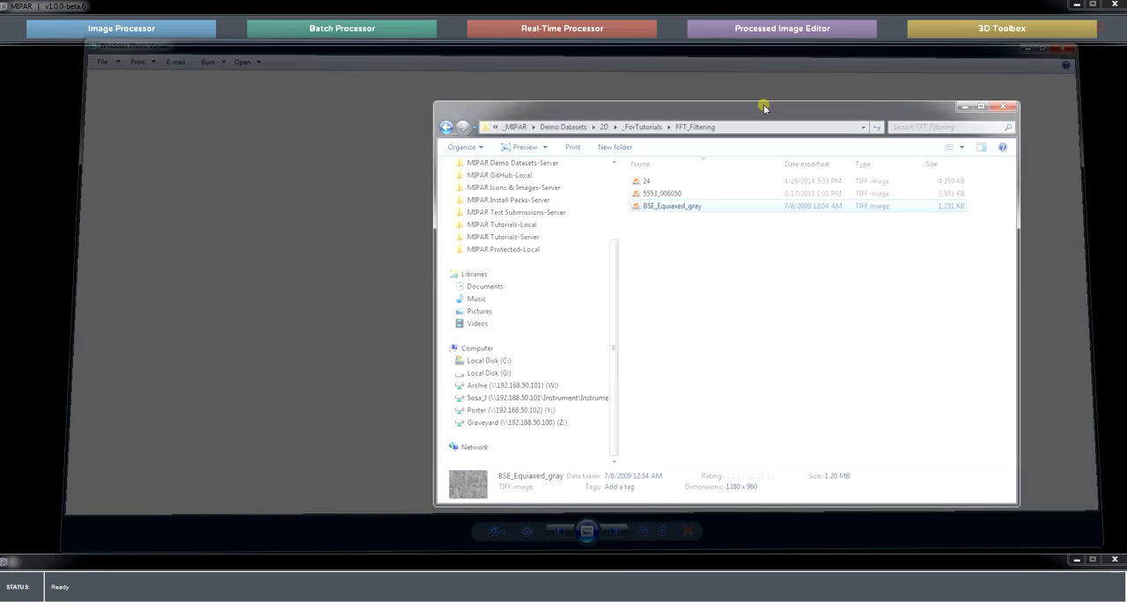
pyautogui.click(676, 196)
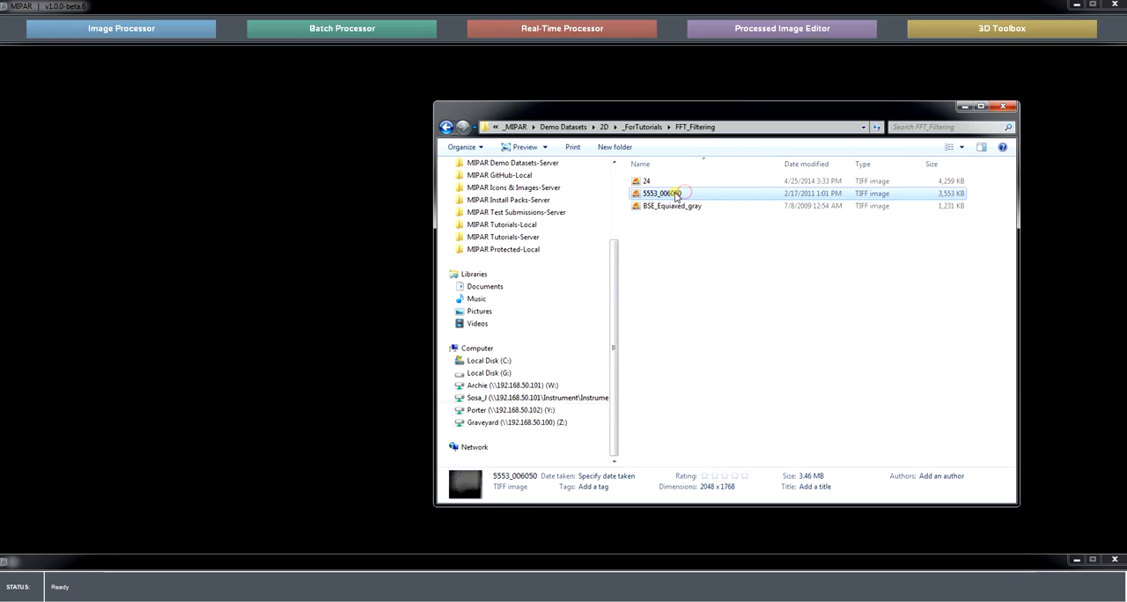
pyautogui.doubleClick(676, 196)
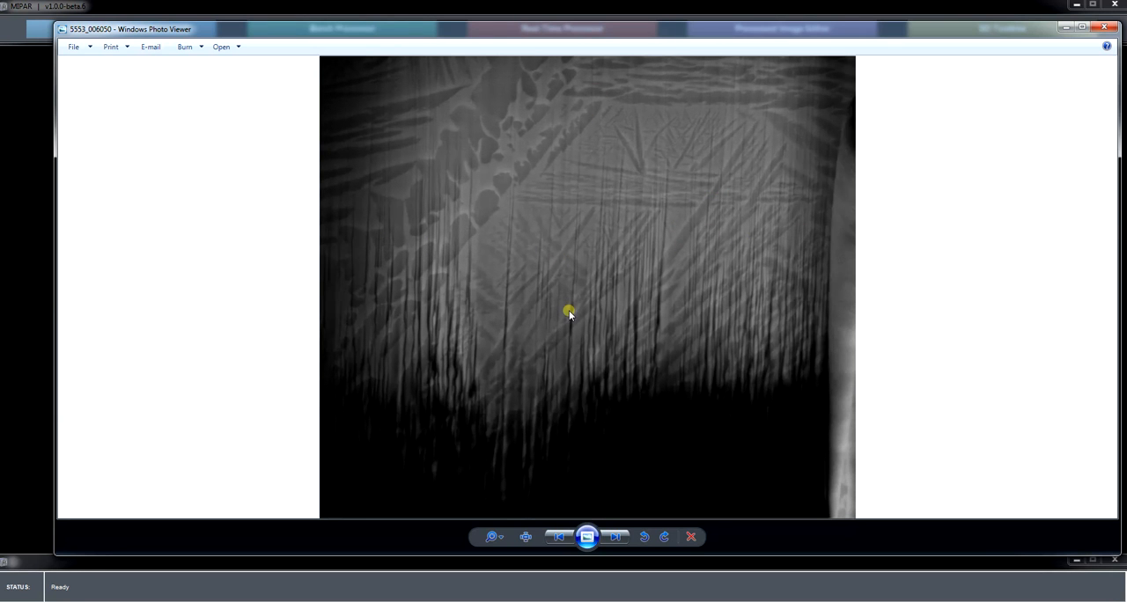
pyautogui.click(1104, 29)
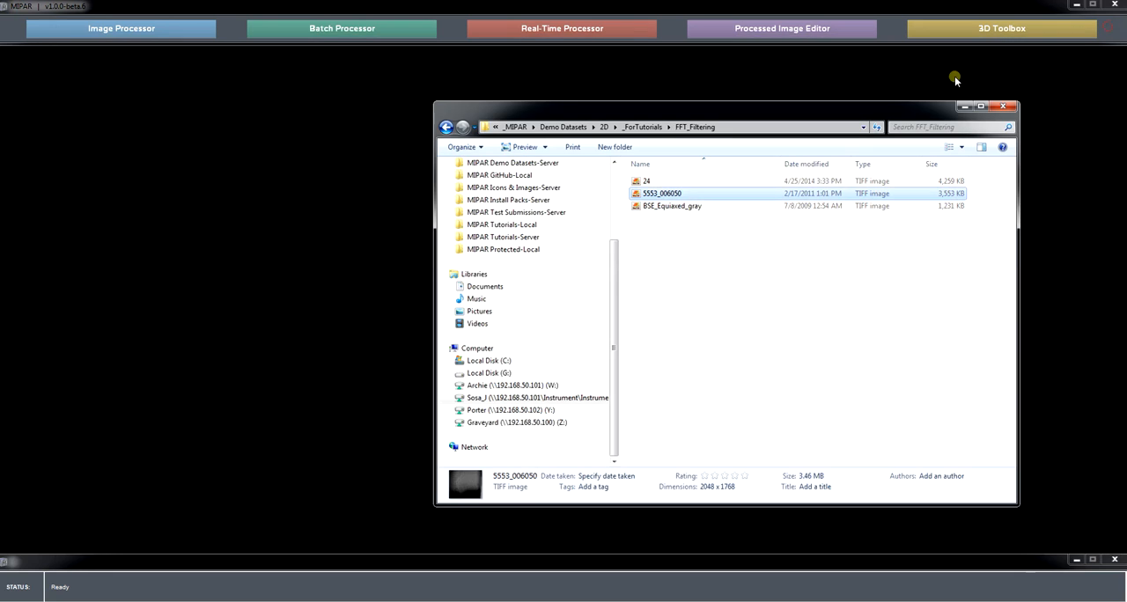
pyautogui.doubleClick(647, 182)
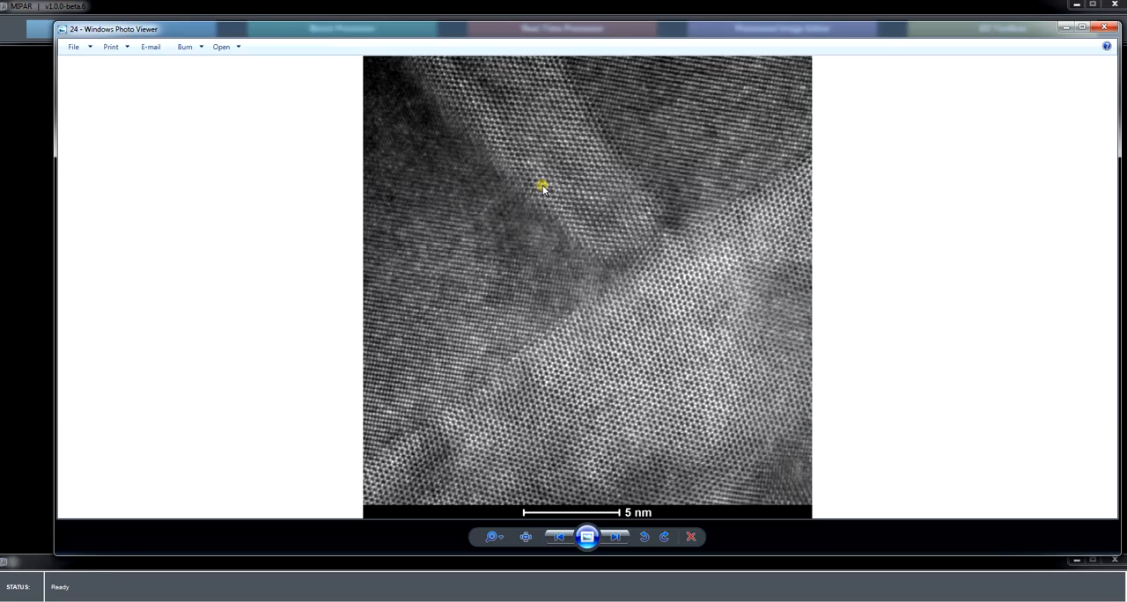
pyautogui.click(1104, 27)
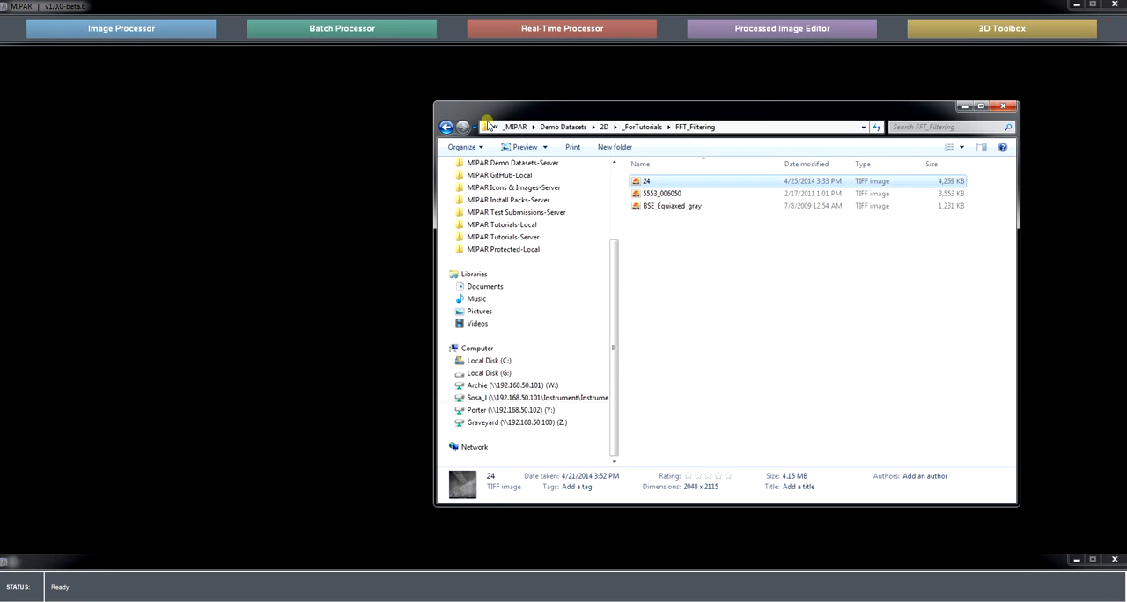
pyautogui.click(964, 107)
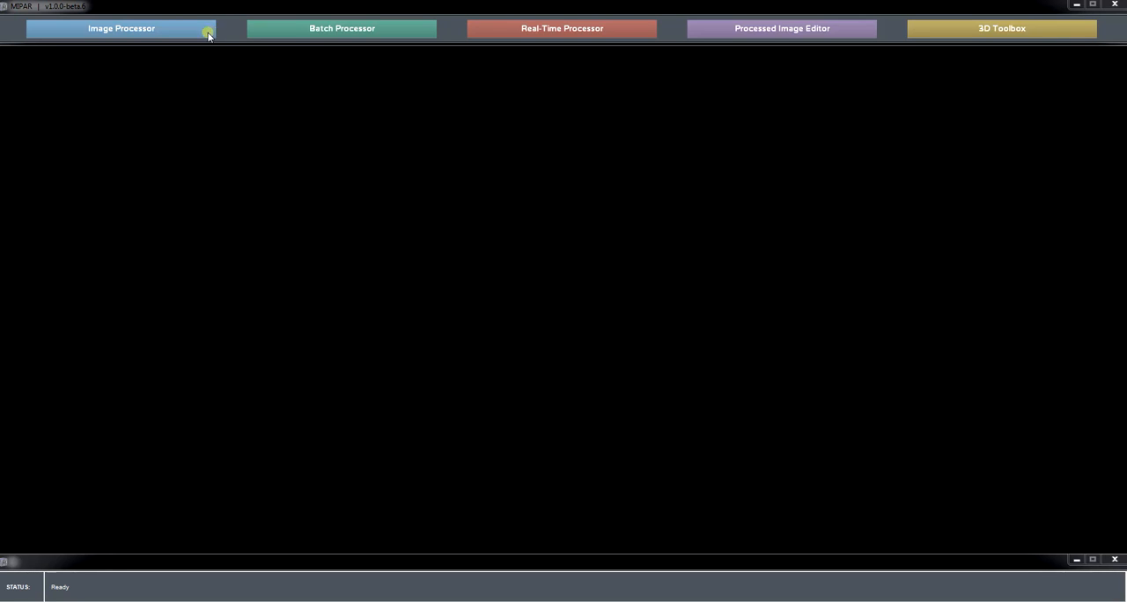
# Open the BSE_Equiaxed_gray image from Demo Datasets > 2D > _ForTutorials > FFT_Filtering in the Image Processor.
pyautogui.click(208, 33)
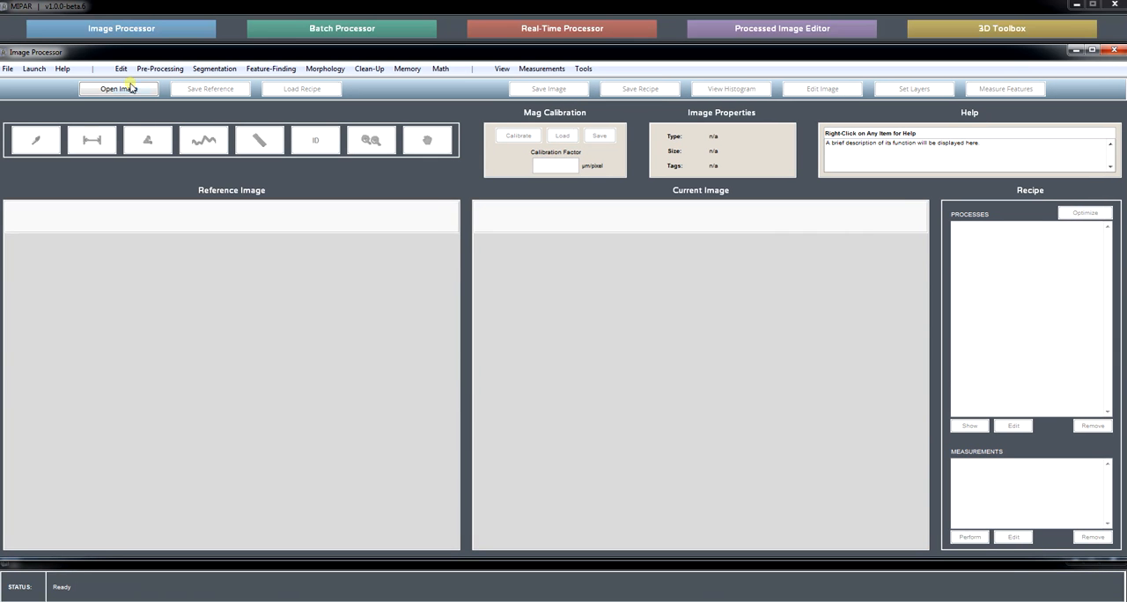
pyautogui.click(123, 89)
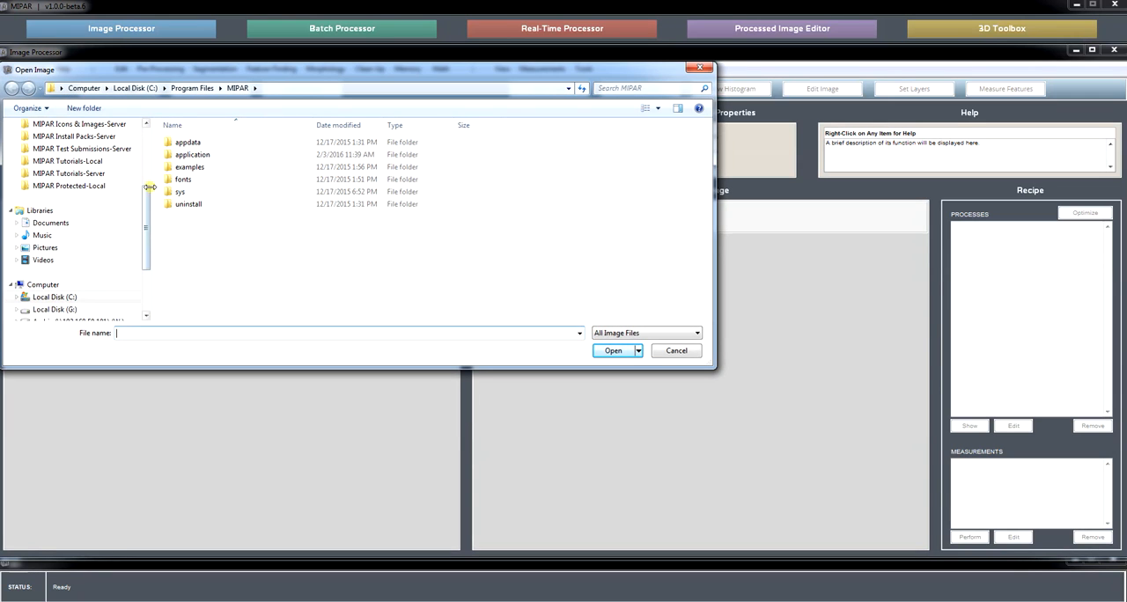
pyautogui.scroll(1, 106, 139)
pyautogui.click(104, 136)
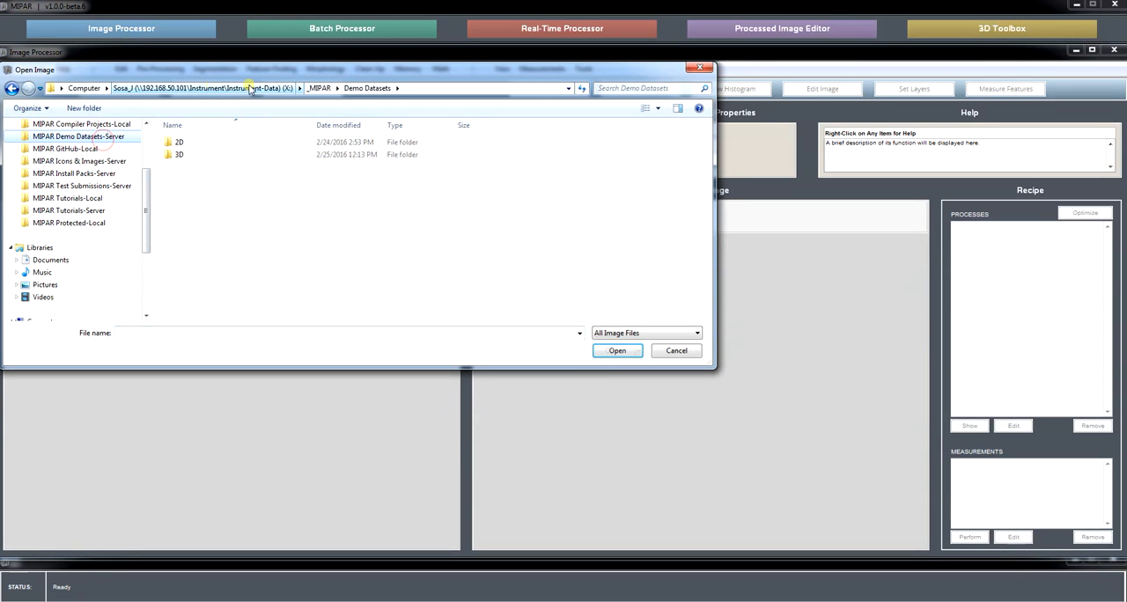
pyautogui.click(319, 88)
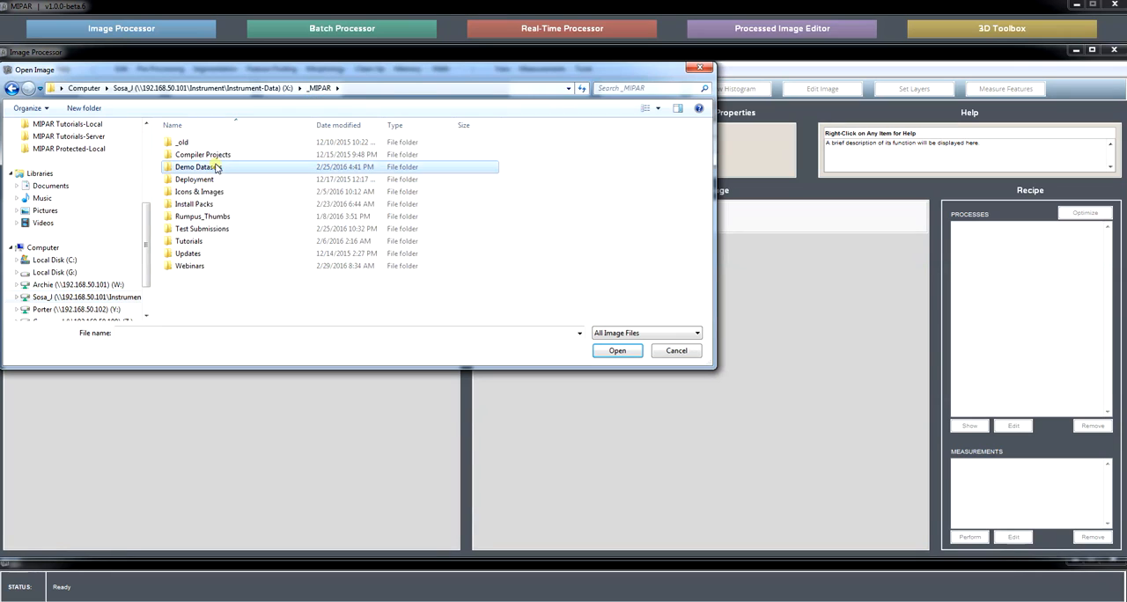
pyautogui.doubleClick(214, 167)
pyautogui.doubleClick(212, 142)
pyautogui.doubleClick(211, 144)
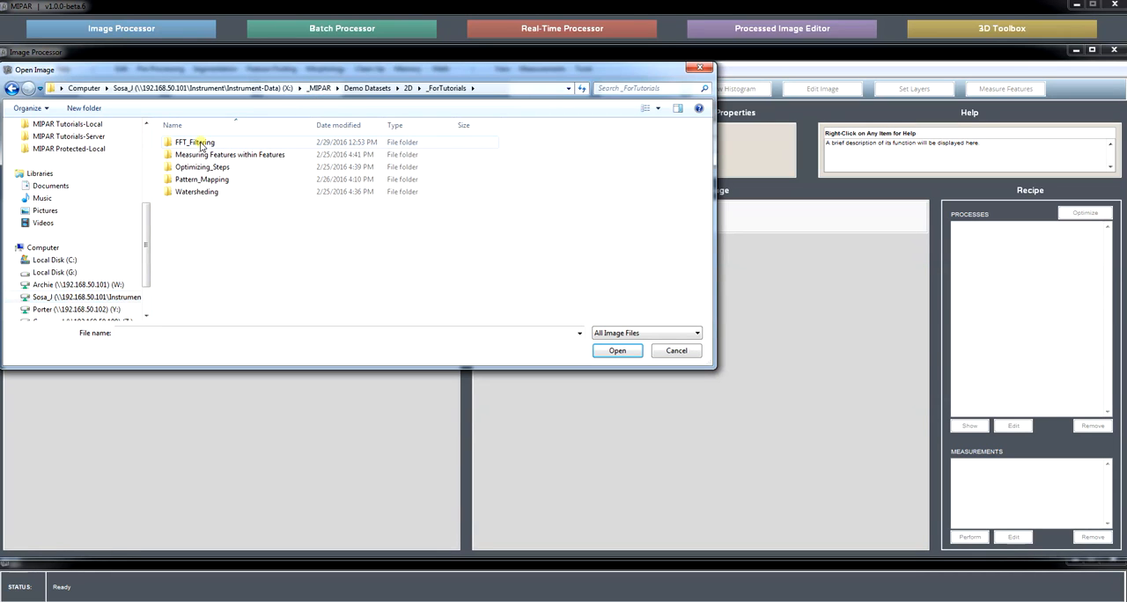
pyautogui.doubleClick(202, 145)
pyautogui.click(244, 169)
pyautogui.click(601, 349)
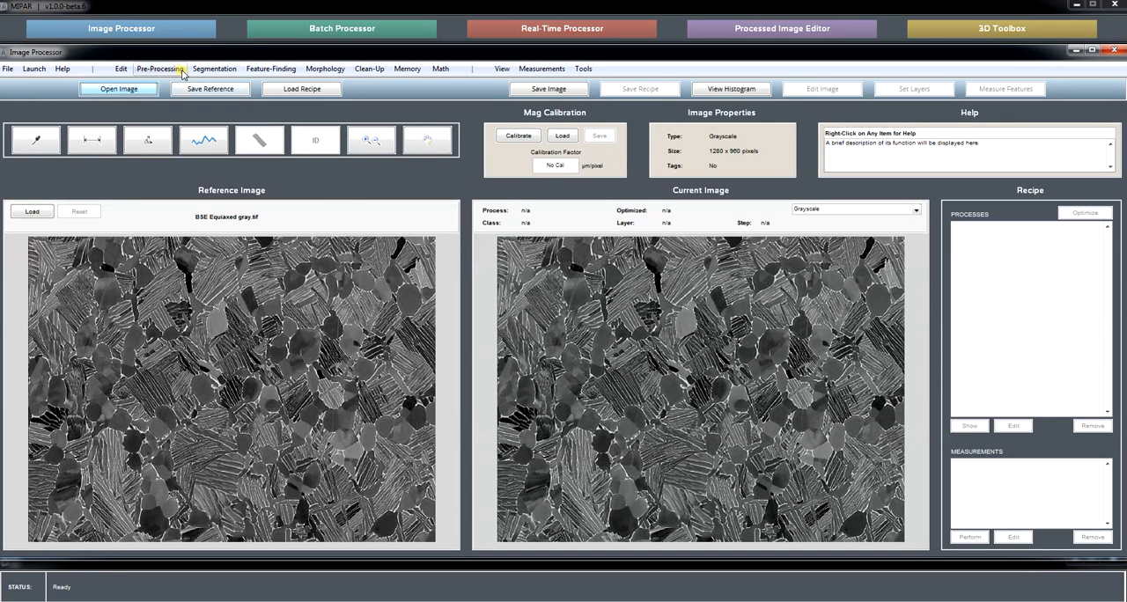
# Set up an FFT filter on the image and generate an Ideal high-pass filter with sigma 20.
pyautogui.click(176, 71)
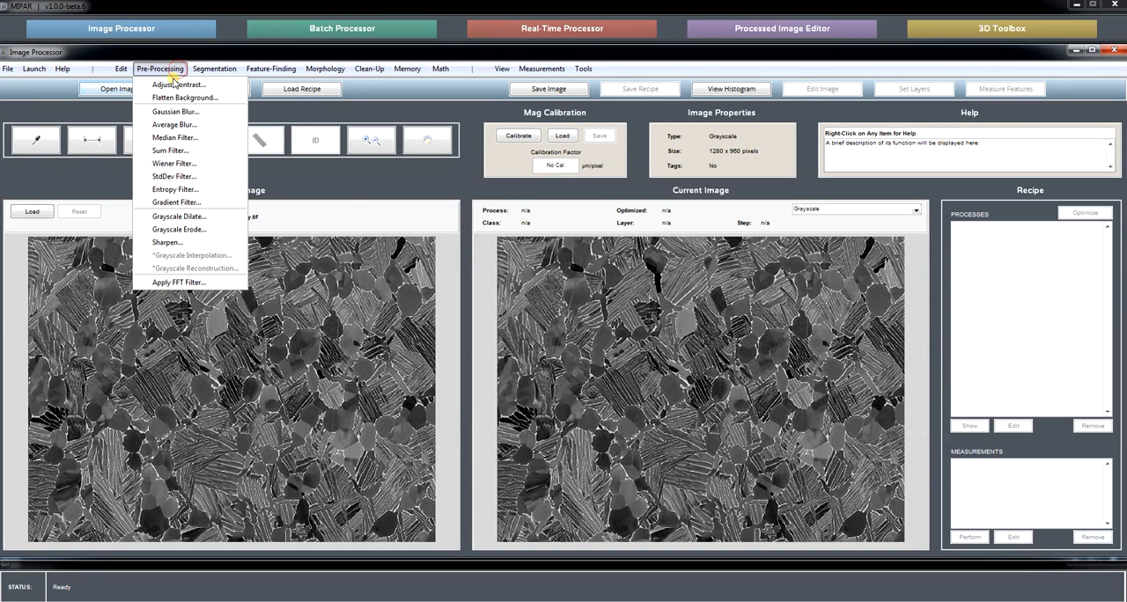
pyautogui.click(179, 283)
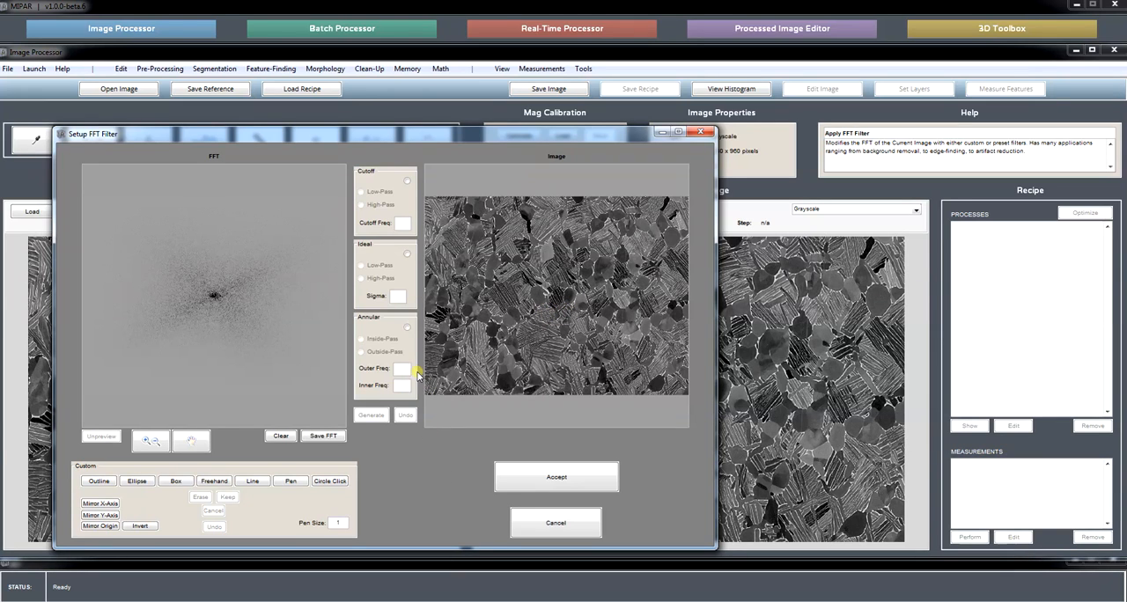
pyautogui.click(407, 254)
pyautogui.click(377, 280)
pyautogui.click(389, 434)
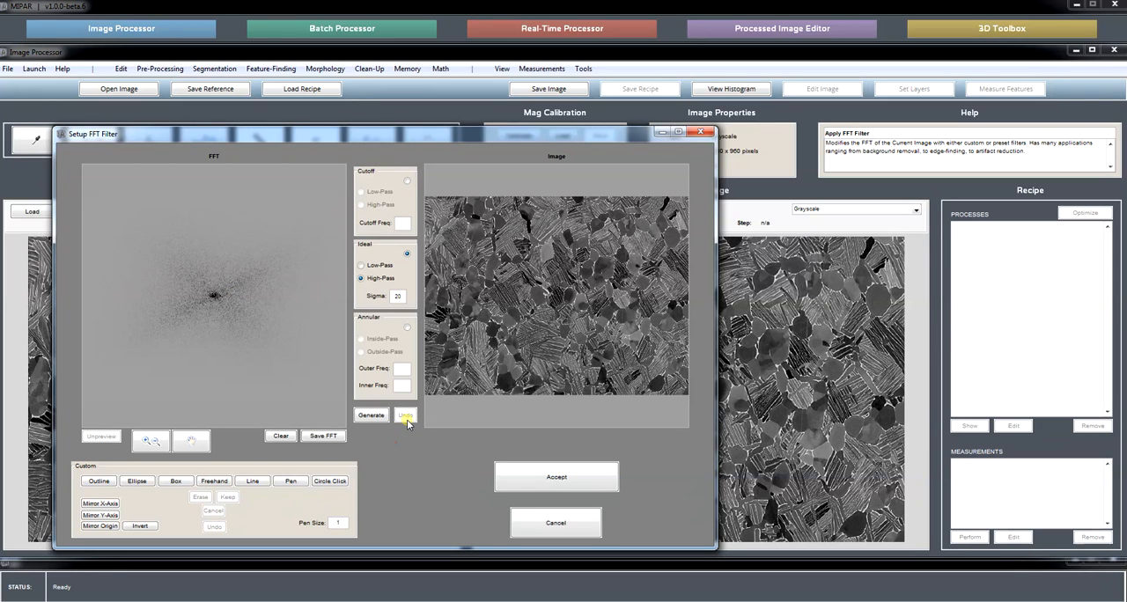
pyautogui.click(370, 414)
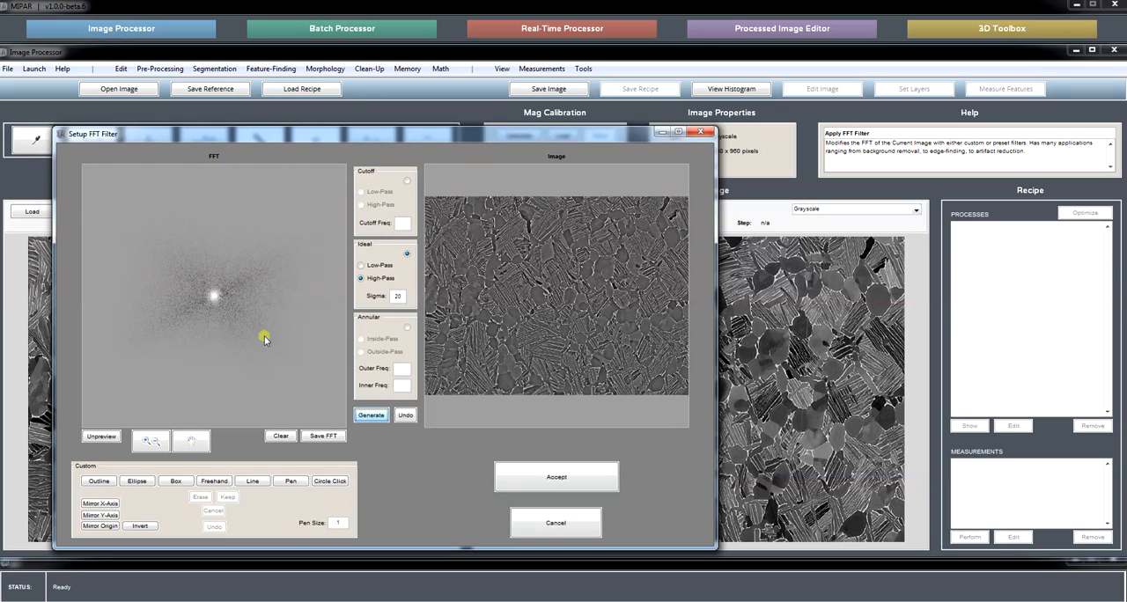
# Compare the high-pass filtered image with the unfiltered original up close in the FFT filter preview.
pyautogui.click(163, 440)
pyautogui.moveTo(498, 246); pyautogui.dragTo(626, 331)
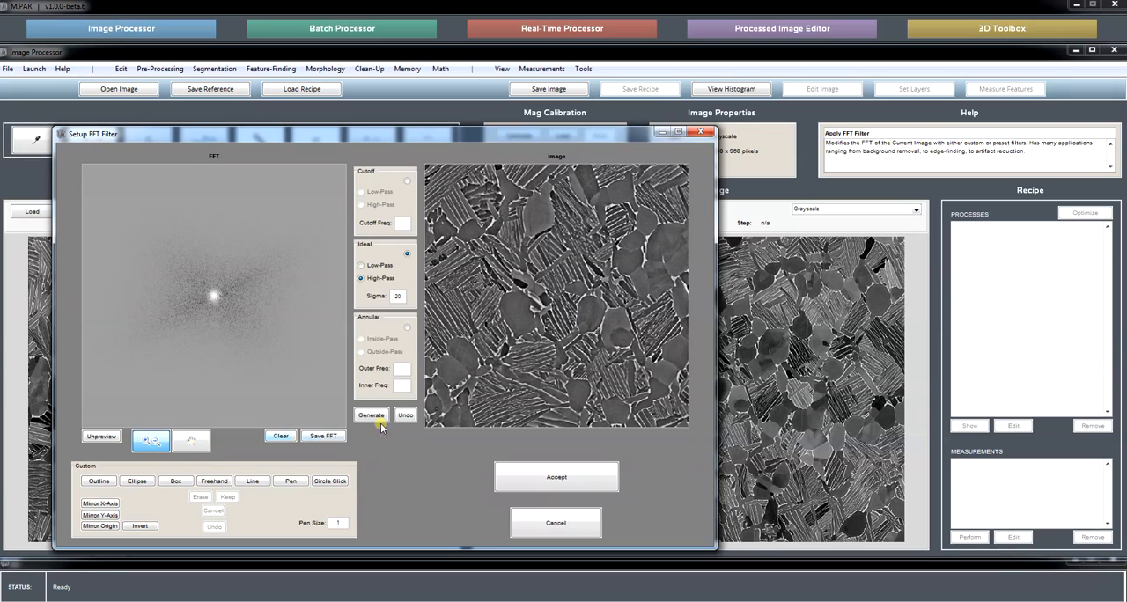
pyautogui.click(113, 436)
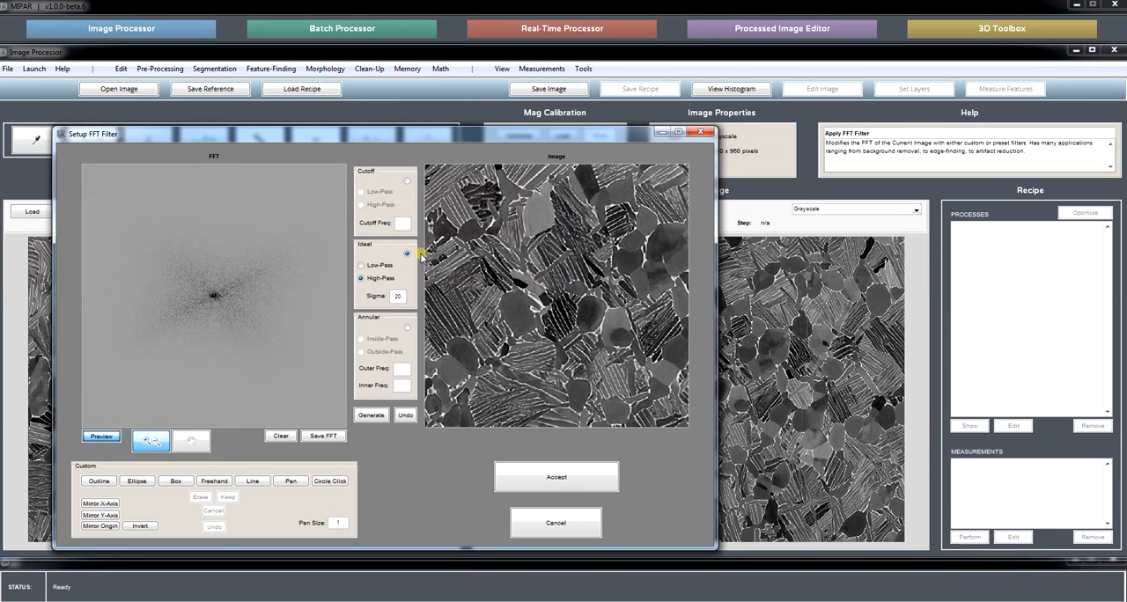
pyautogui.click(381, 417)
pyautogui.click(101, 435)
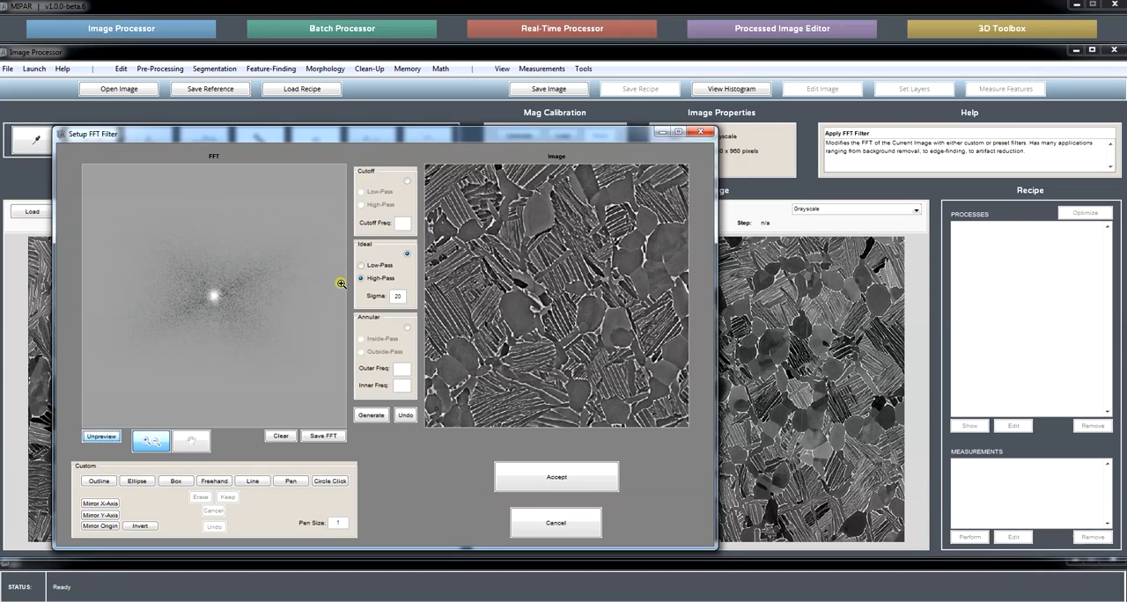
# Generate an Ideal low-pass filter with sigma 20 and view its effect on the image.
pyautogui.click(371, 267)
pyautogui.click(397, 298)
pyautogui.click(374, 415)
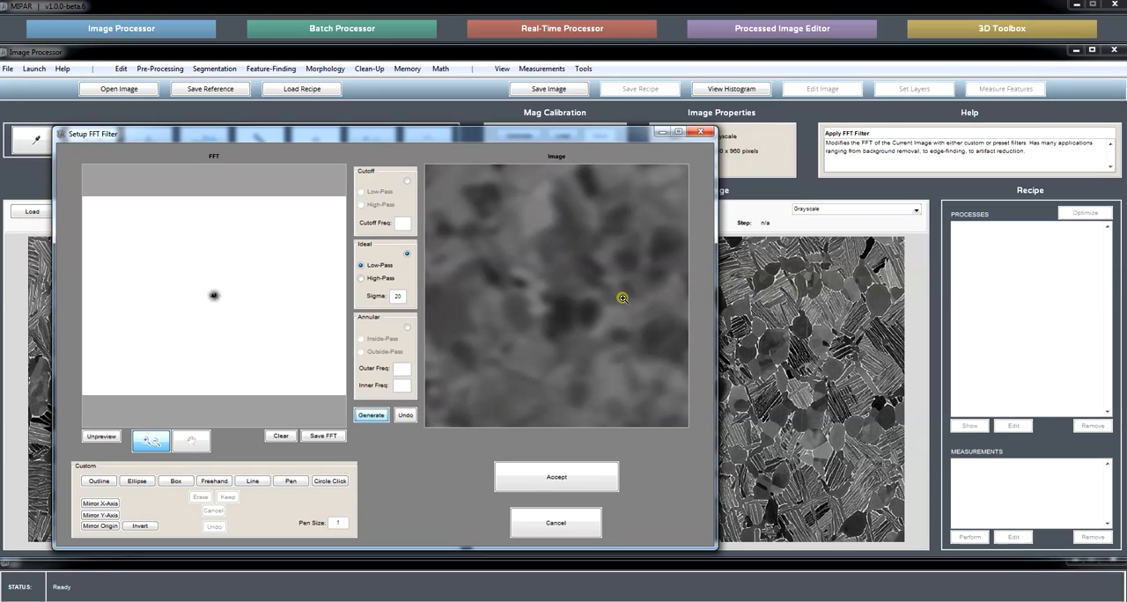
pyautogui.rightClick(553, 295)
pyautogui.click(585, 303)
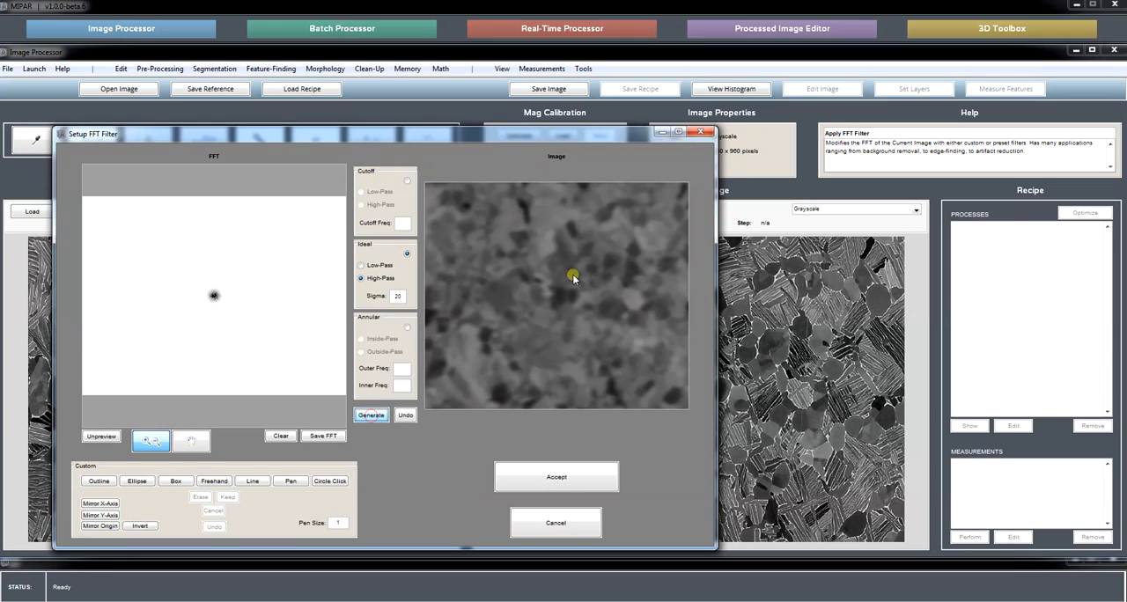
# Compare the filter preview with the original image, and regenerate the Ideal high-pass filter with sigma 40.
pyautogui.click(100, 436)
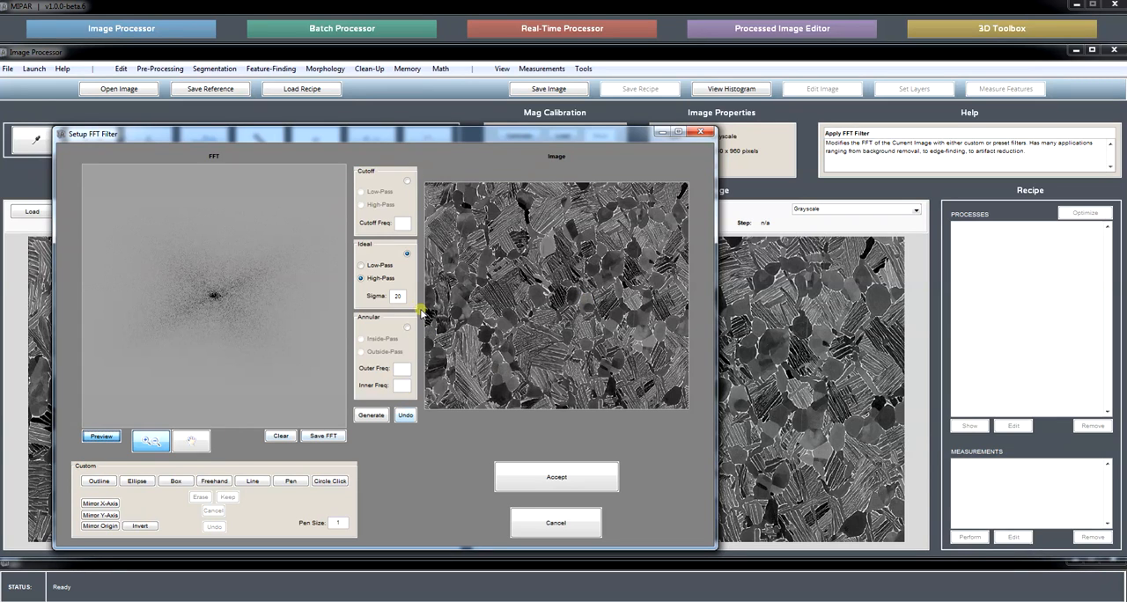
pyautogui.click(100, 436)
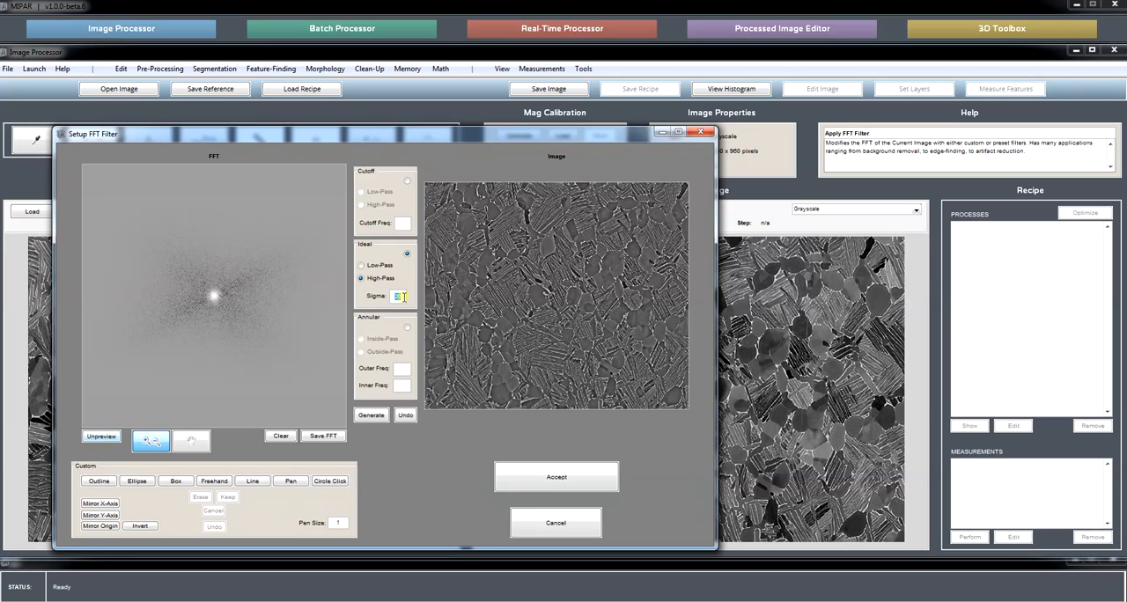
pyautogui.click(377, 416)
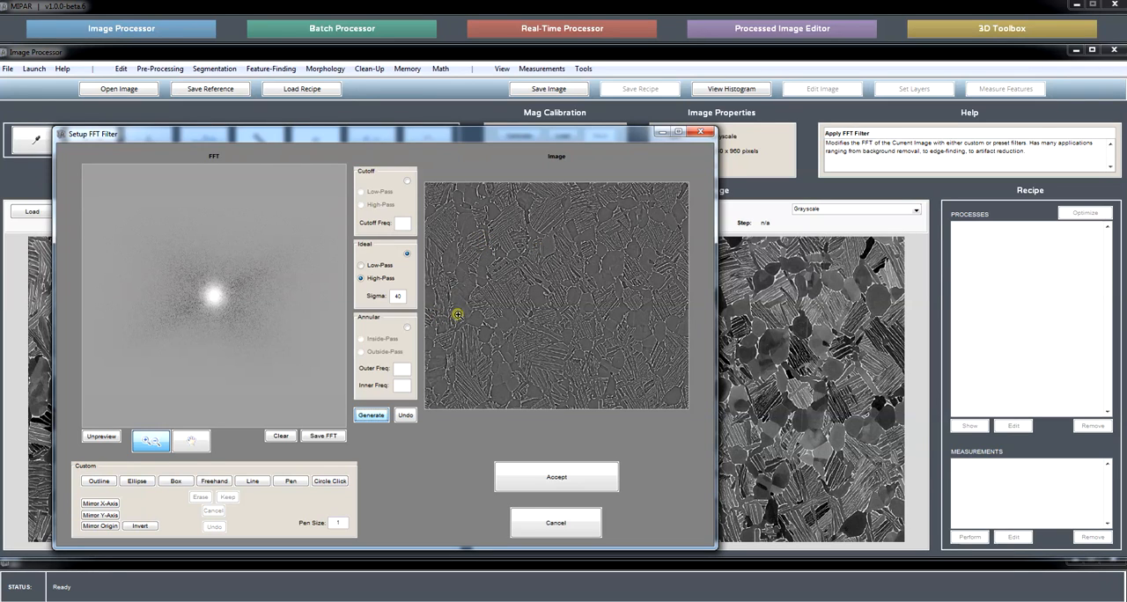
# Examine the grains and laths in the high-pass filtered image closely, and close the FFT filter setup without applying it.
pyautogui.click(586, 298)
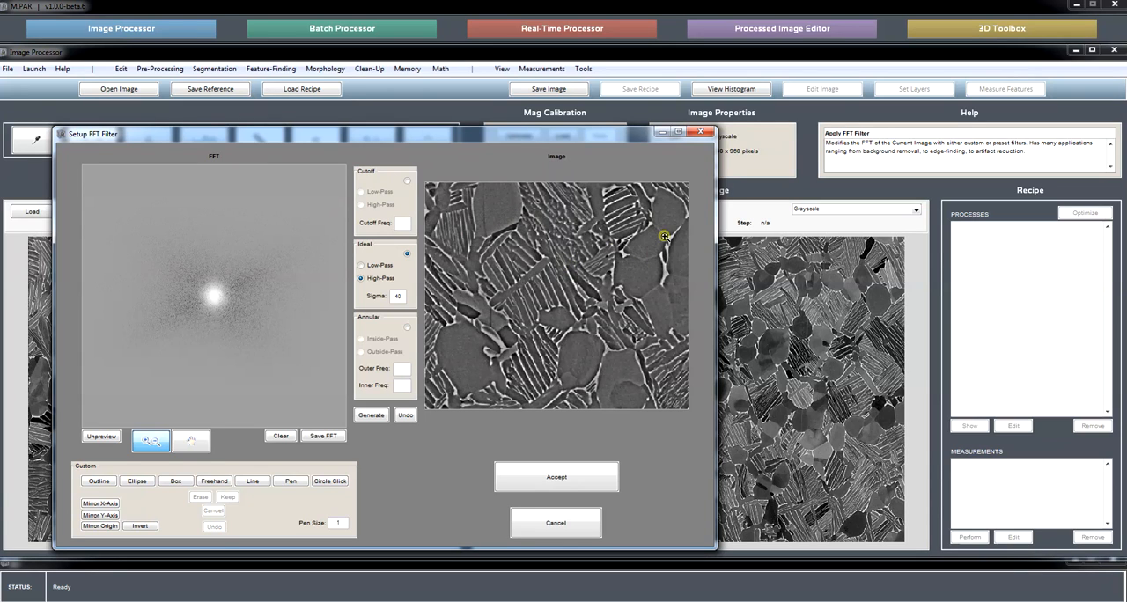
pyautogui.rightClick(534, 294)
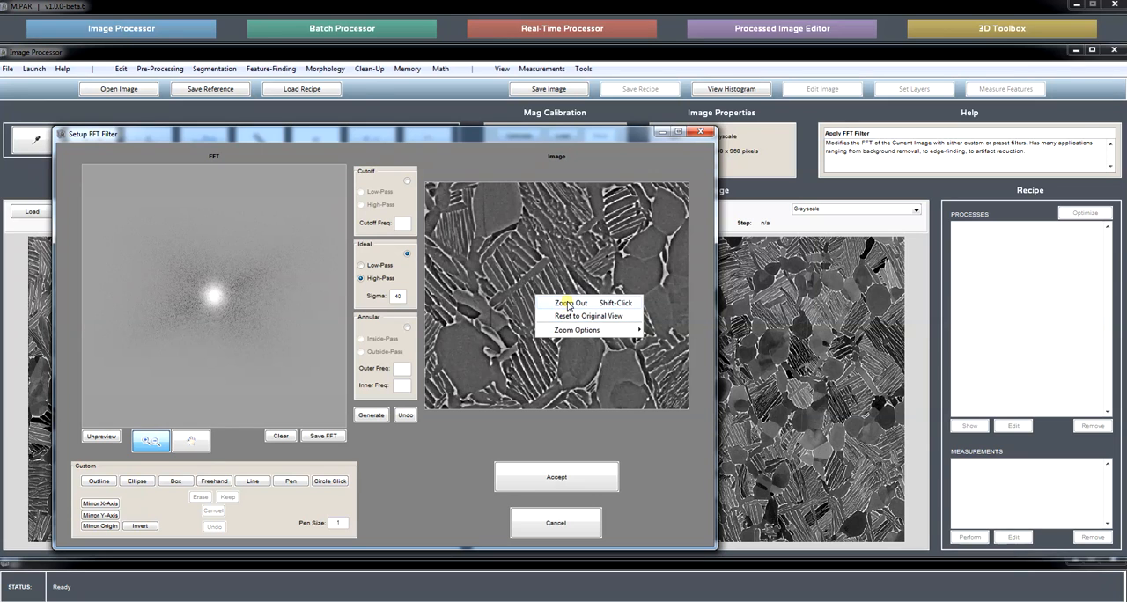
pyautogui.click(570, 314)
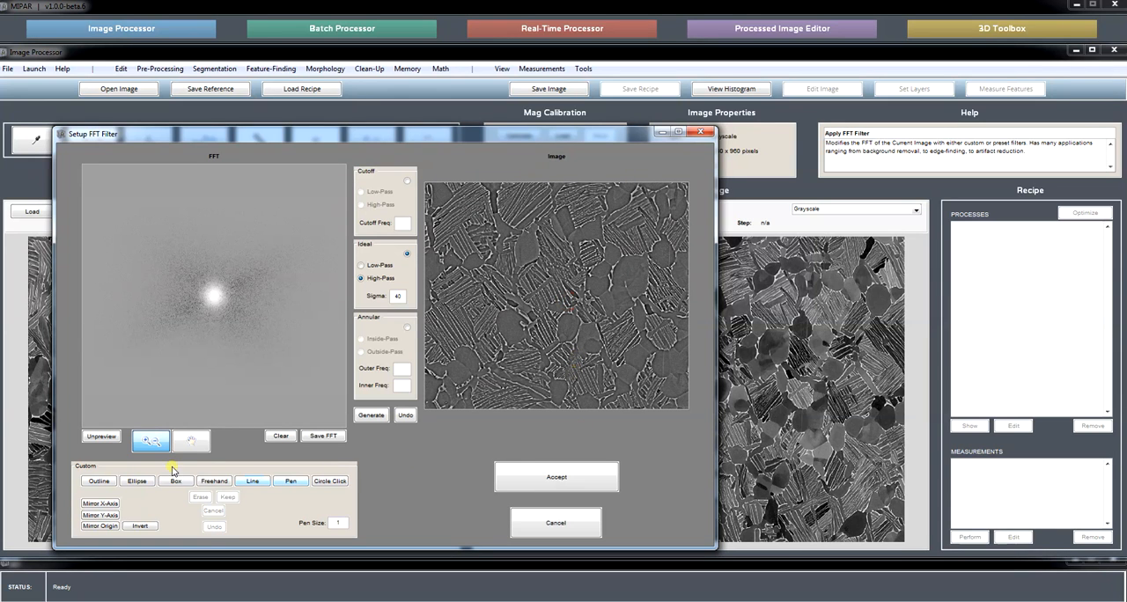
pyautogui.click(191, 441)
pyautogui.moveTo(568, 284); pyautogui.dragTo(516, 324)
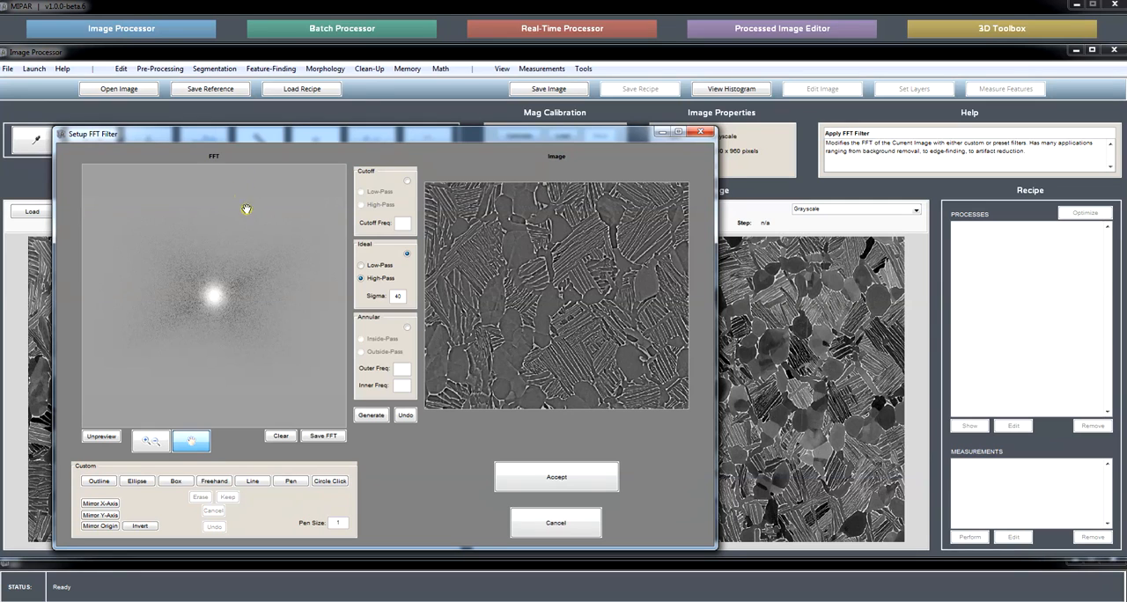
pyautogui.click(563, 527)
pyautogui.click(359, 308)
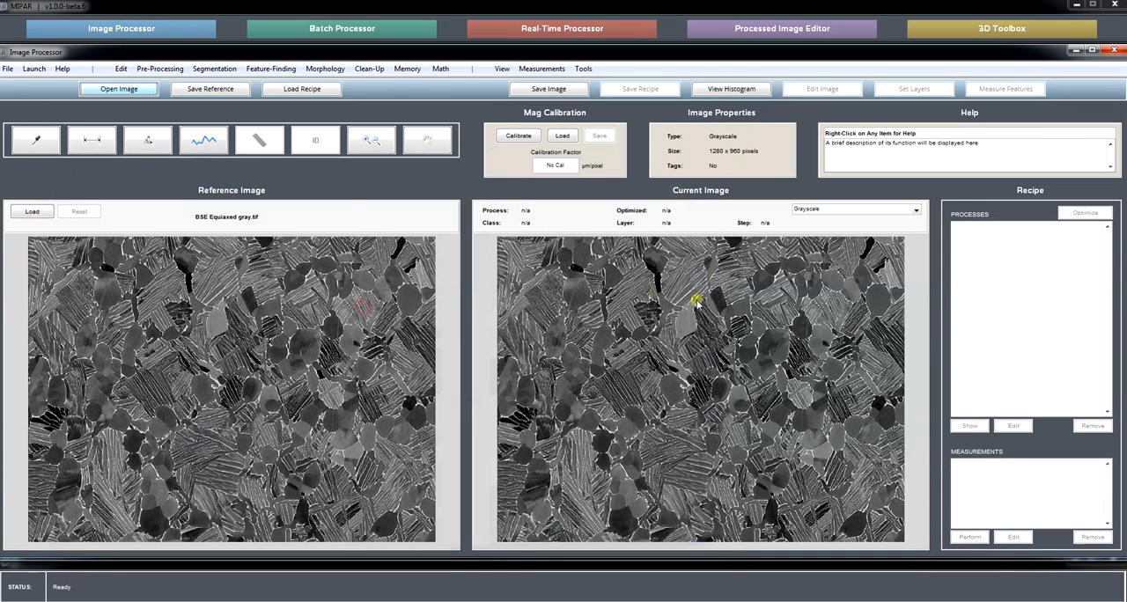
# Open the 5553_006050 image in the Image Processor and start setting up an FFT filter for it.
pyautogui.click(145, 91)
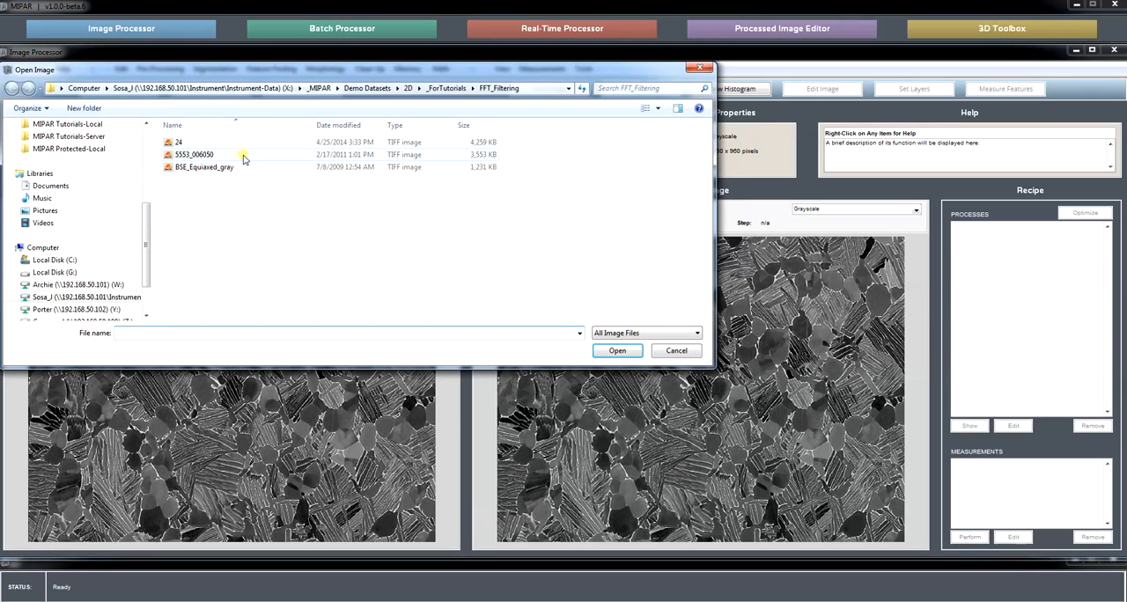
pyautogui.doubleClick(195, 154)
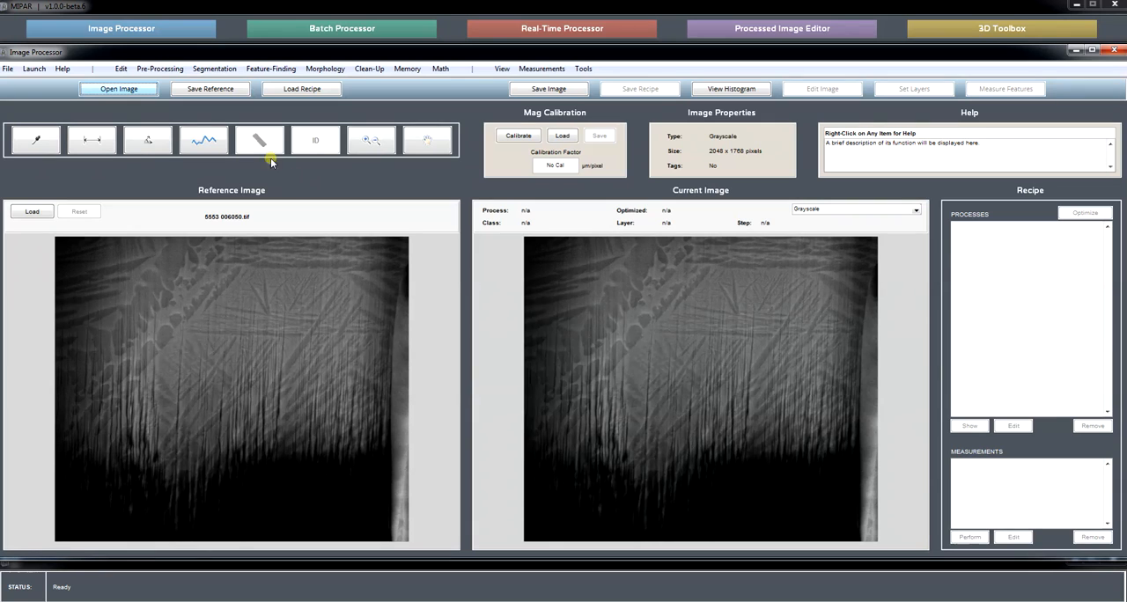
pyautogui.click(165, 70)
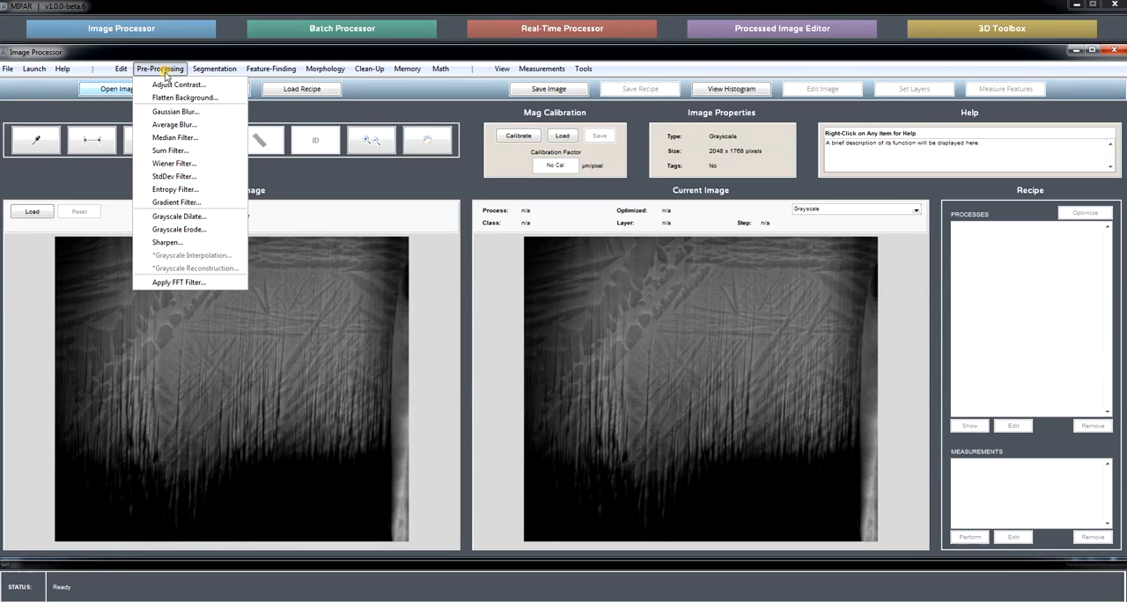
pyautogui.click(182, 283)
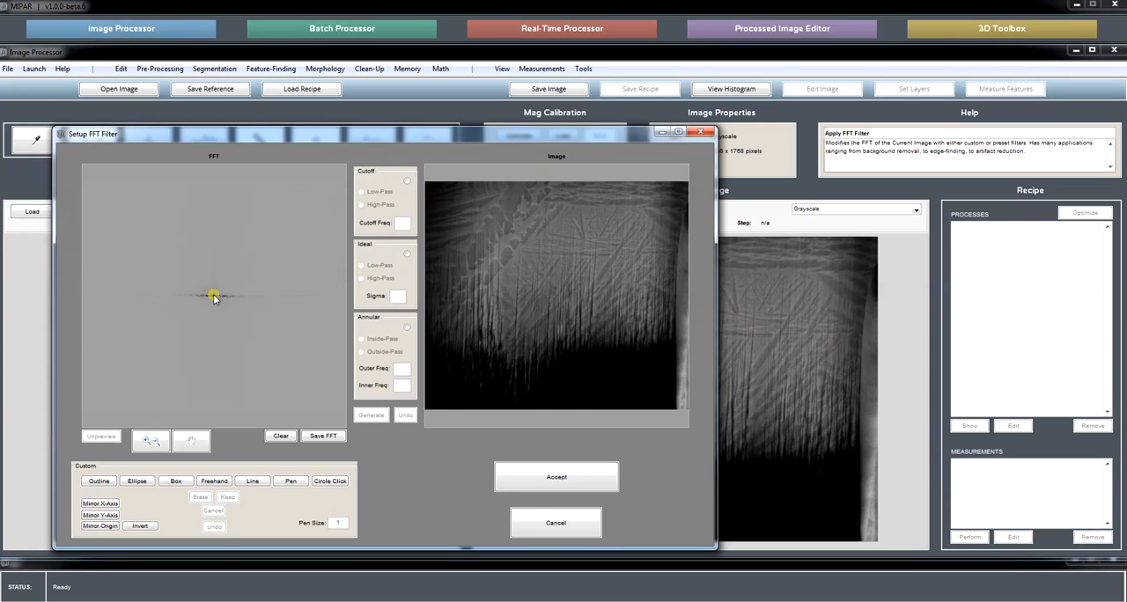
# Examine the horizontal streak through the centre of the FFT at several magnifications.
pyautogui.click(151, 440)
pyautogui.click(216, 290)
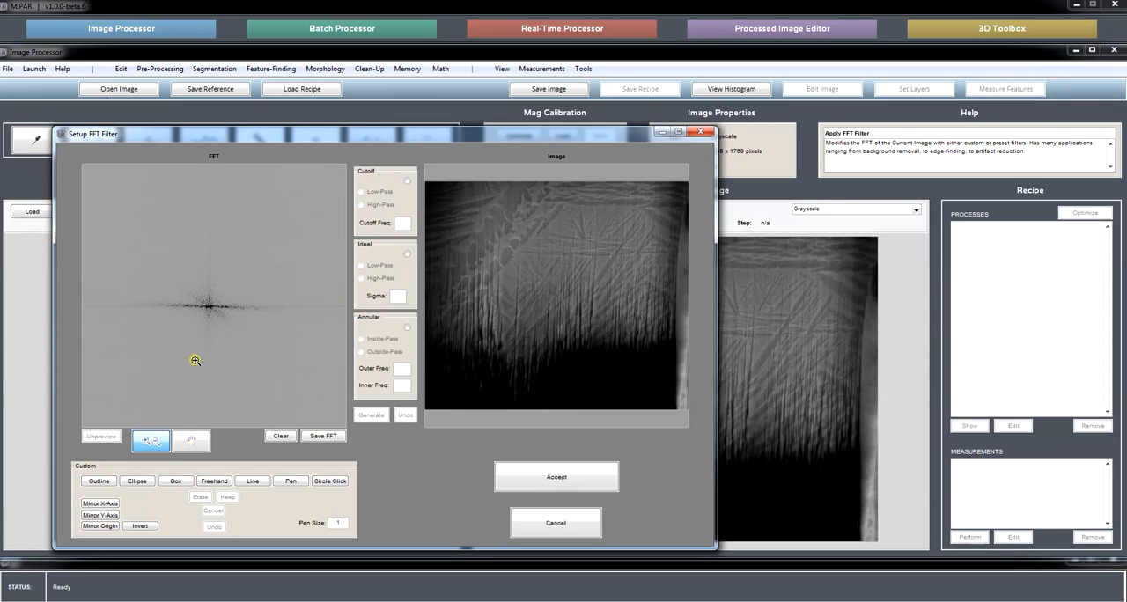
pyautogui.click(150, 442)
pyautogui.click(232, 304)
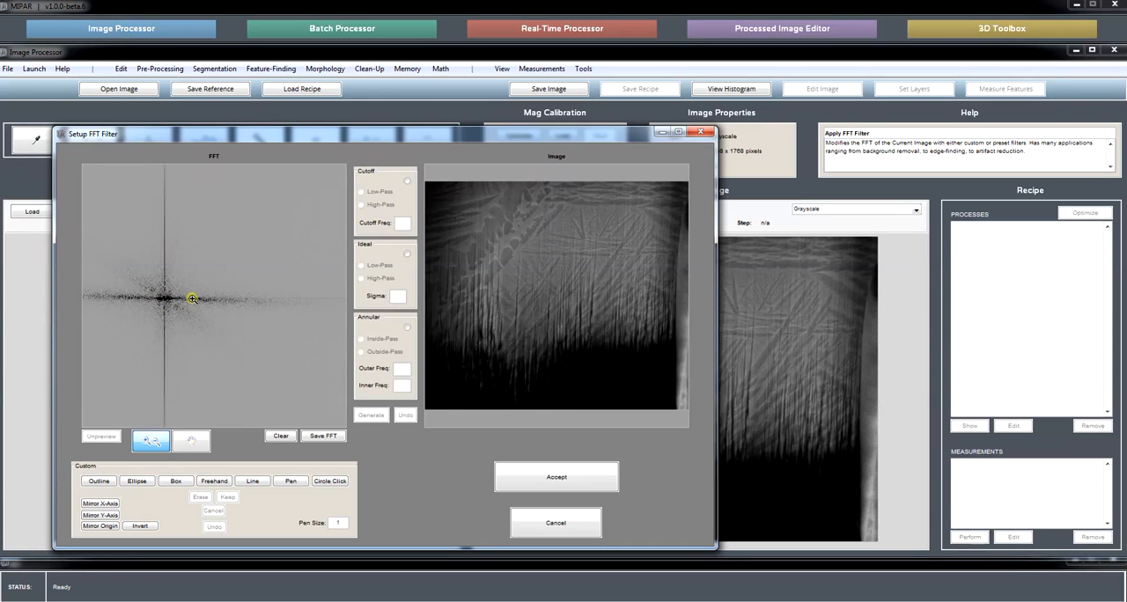
pyautogui.rightClick(230, 296)
pyautogui.click(250, 305)
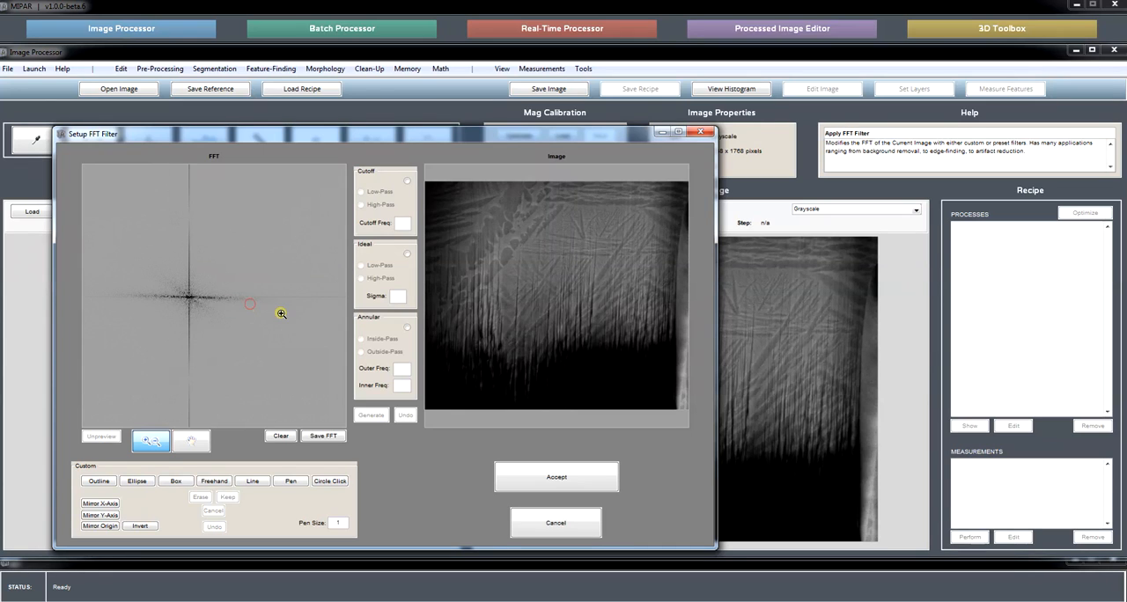
pyautogui.click(188, 296)
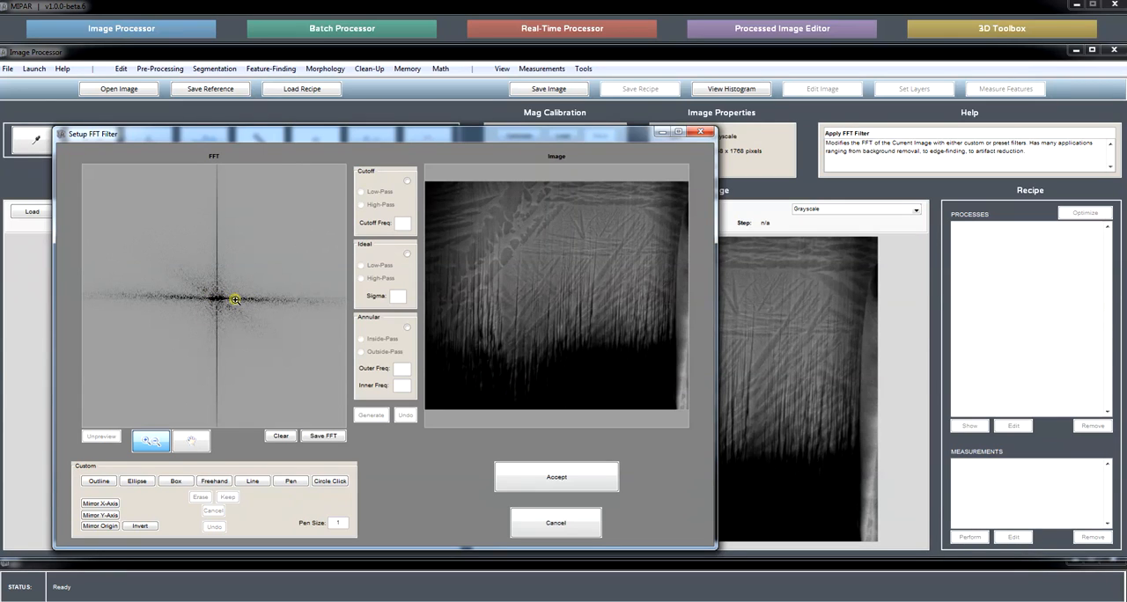
pyautogui.rightClick(239, 292)
pyautogui.click(272, 305)
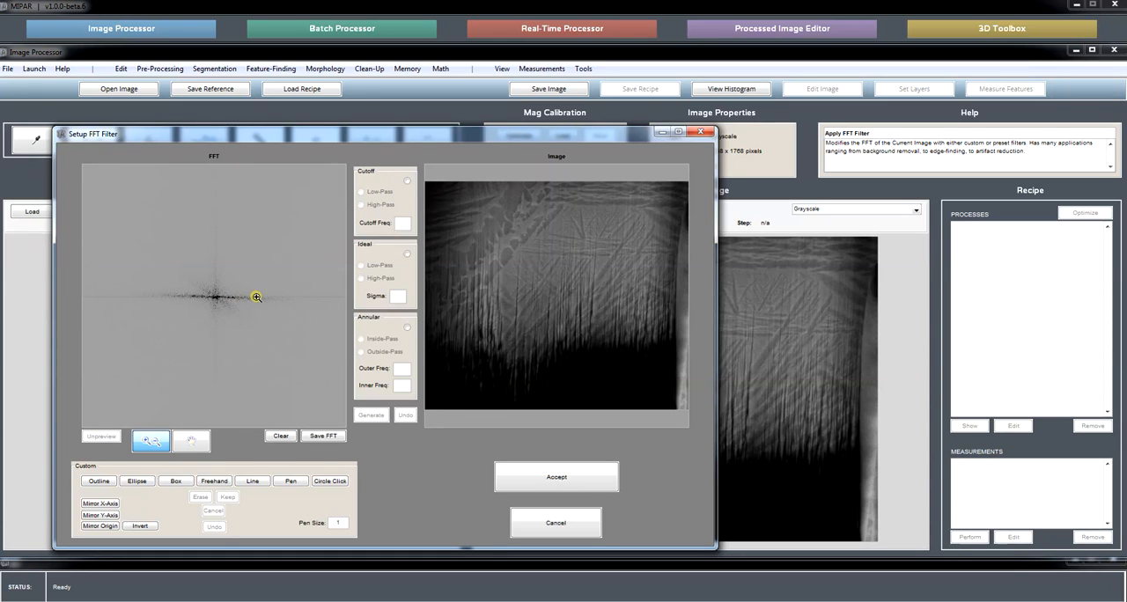
pyautogui.click(256, 297)
pyautogui.rightClick(247, 286)
pyautogui.click(274, 313)
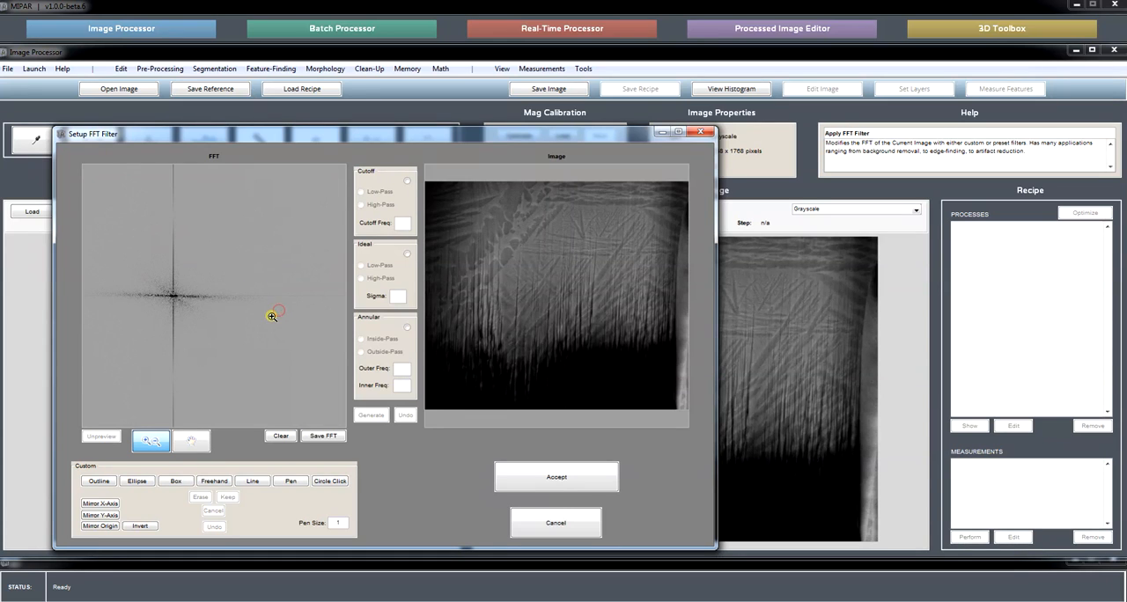
# Try erasing a straight line along the right half of the FFT's horizontal streak with pen size 1, and undo the erasure.
pyautogui.click(253, 483)
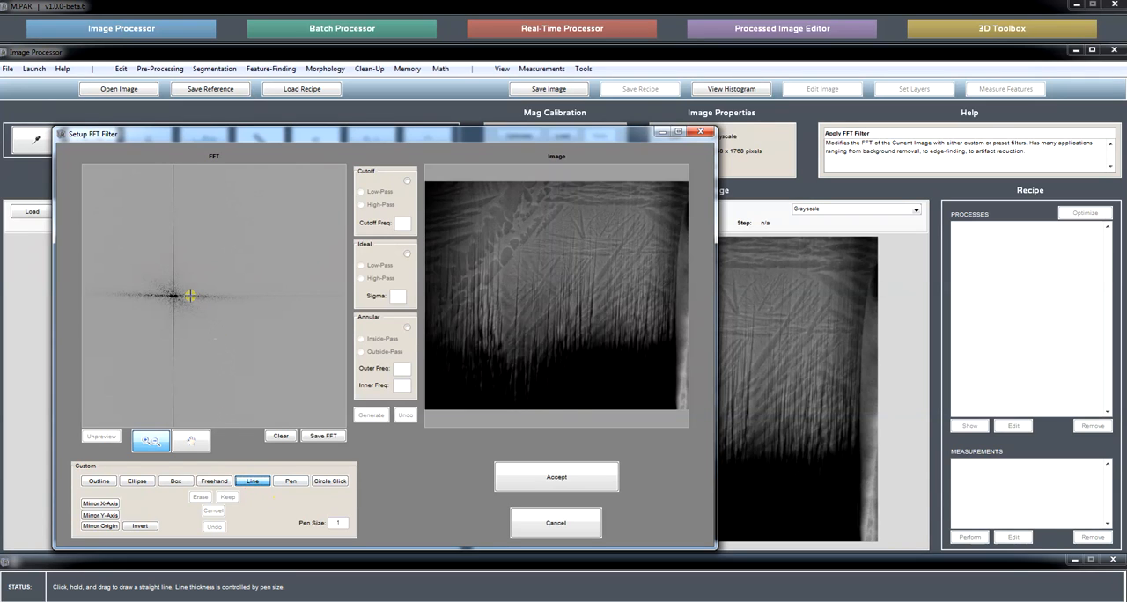
pyautogui.moveTo(180, 297); pyautogui.dragTo(257, 287)
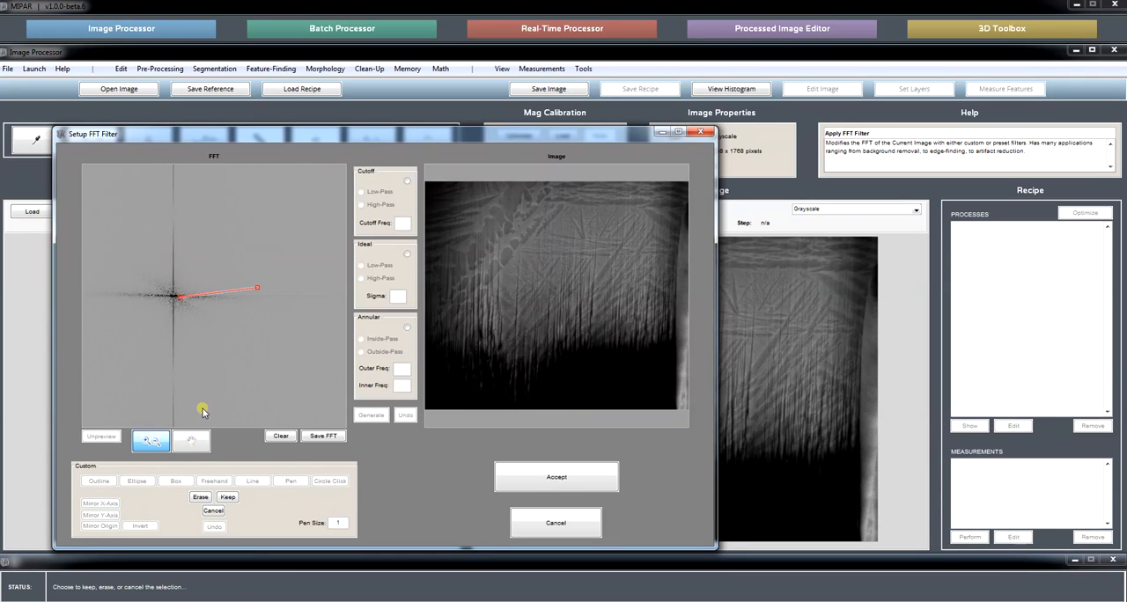
pyautogui.click(201, 498)
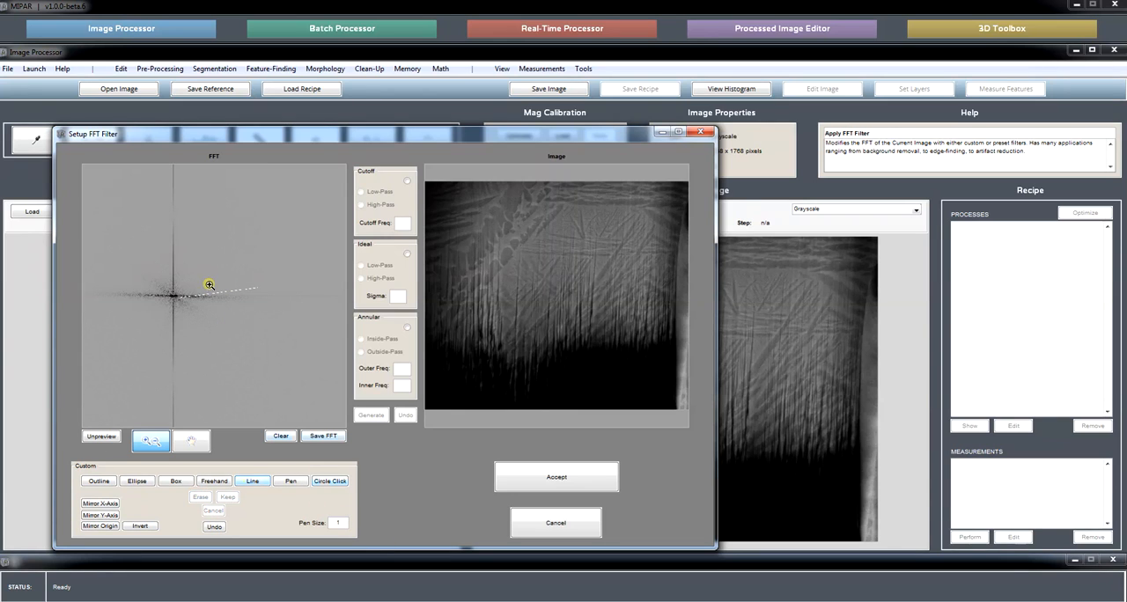
pyautogui.click(220, 529)
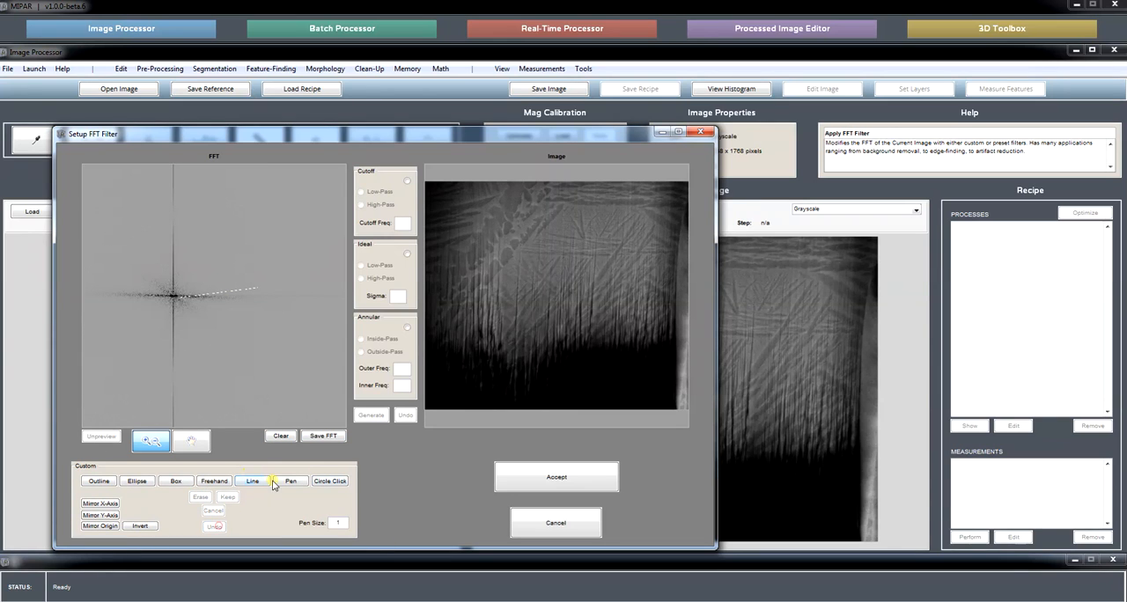
# Set the pen size to 8, try erasing a straight line along the magnified FFT streak, and undo the erasure.
pyautogui.click(221, 312)
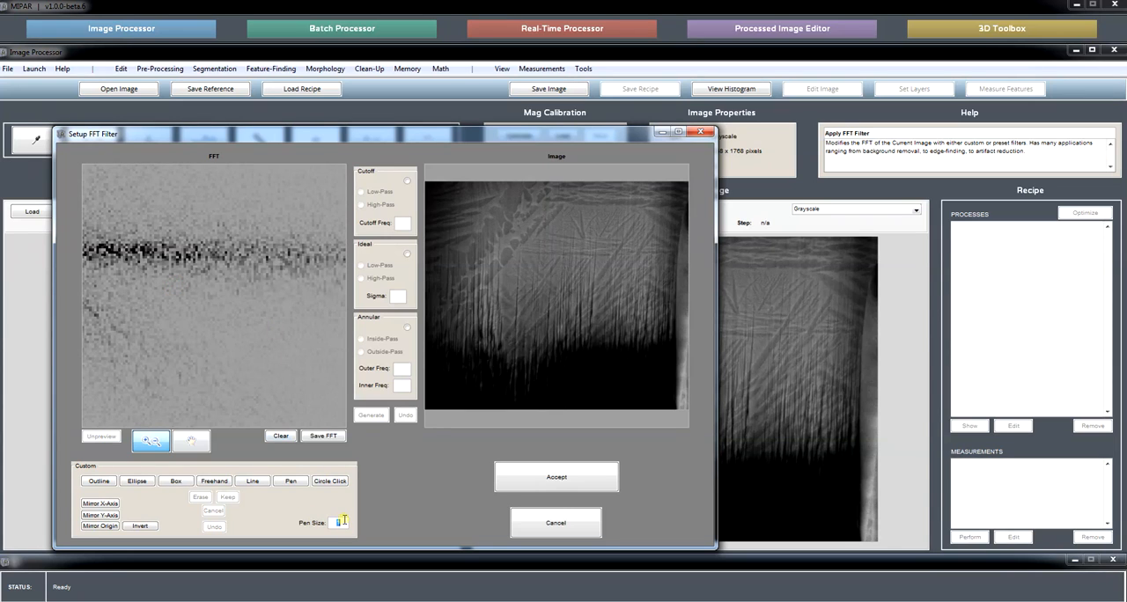
pyautogui.write('8')
pyautogui.click(252, 481)
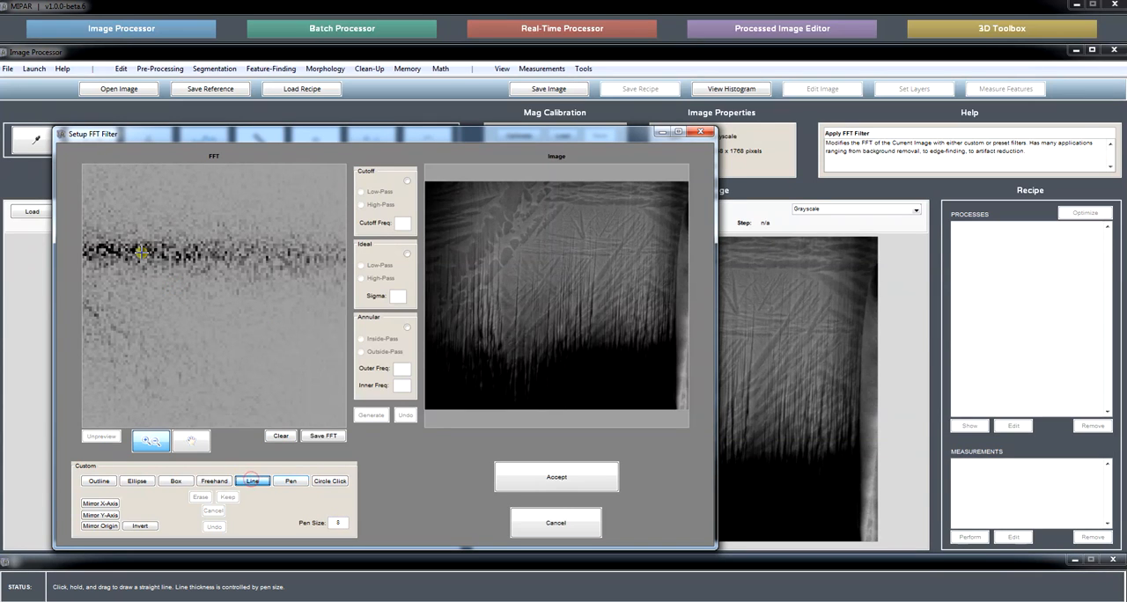
pyautogui.moveTo(127, 253); pyautogui.dragTo(295, 254)
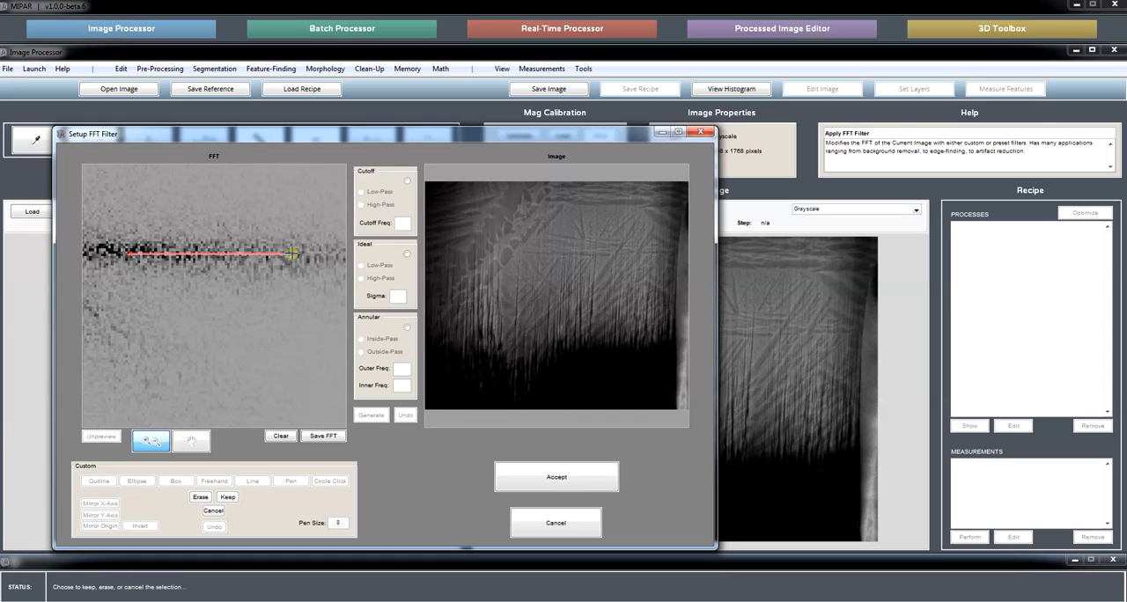
pyautogui.click(201, 498)
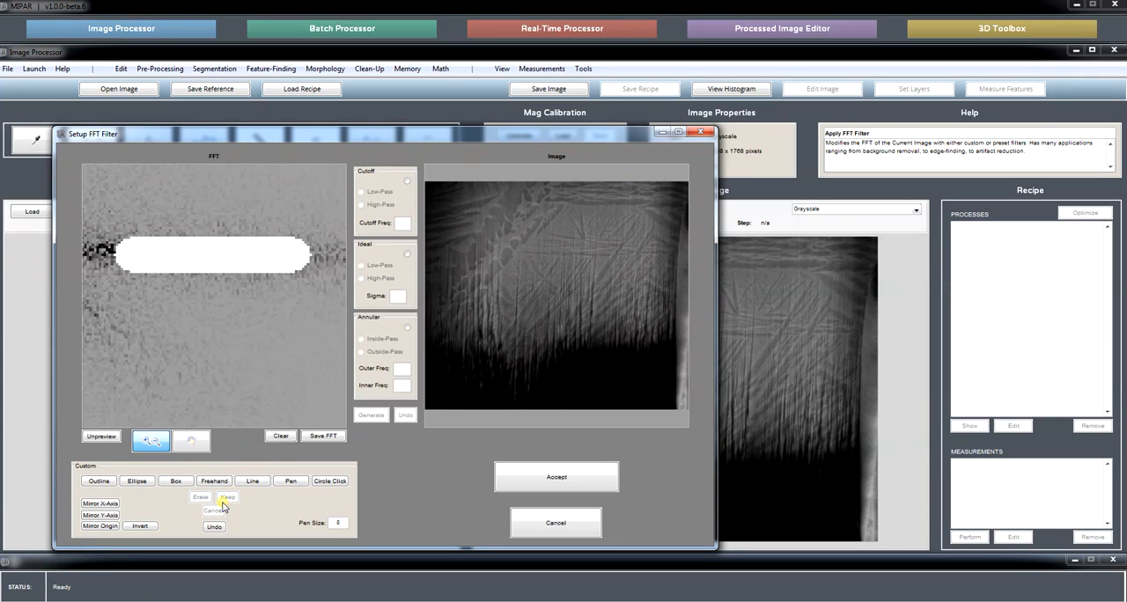
pyautogui.click(214, 526)
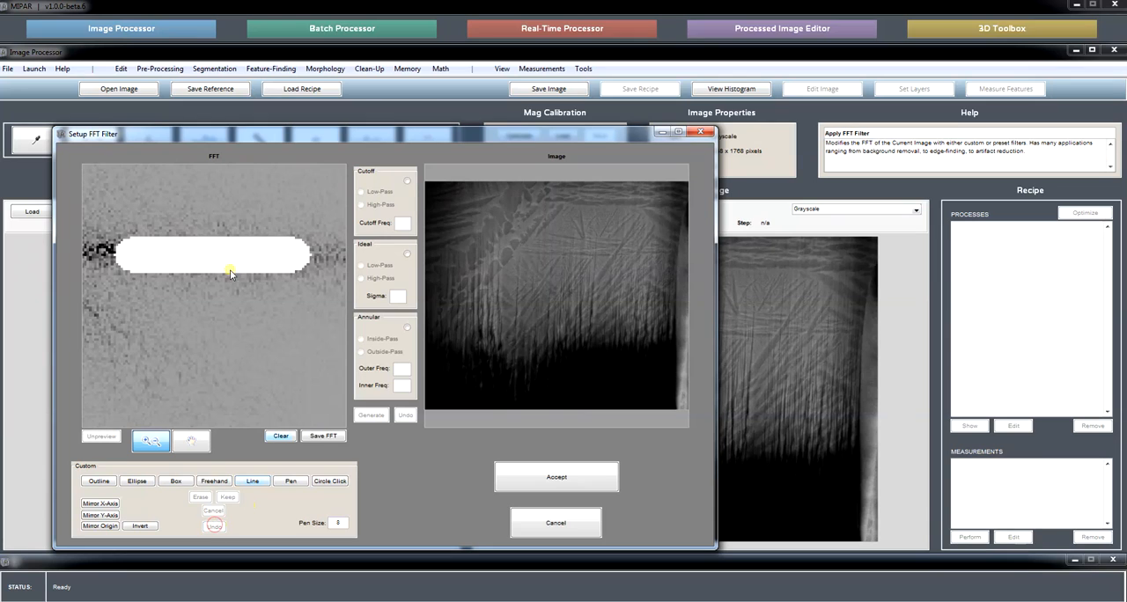
pyautogui.rightClick(196, 315)
pyautogui.click(215, 334)
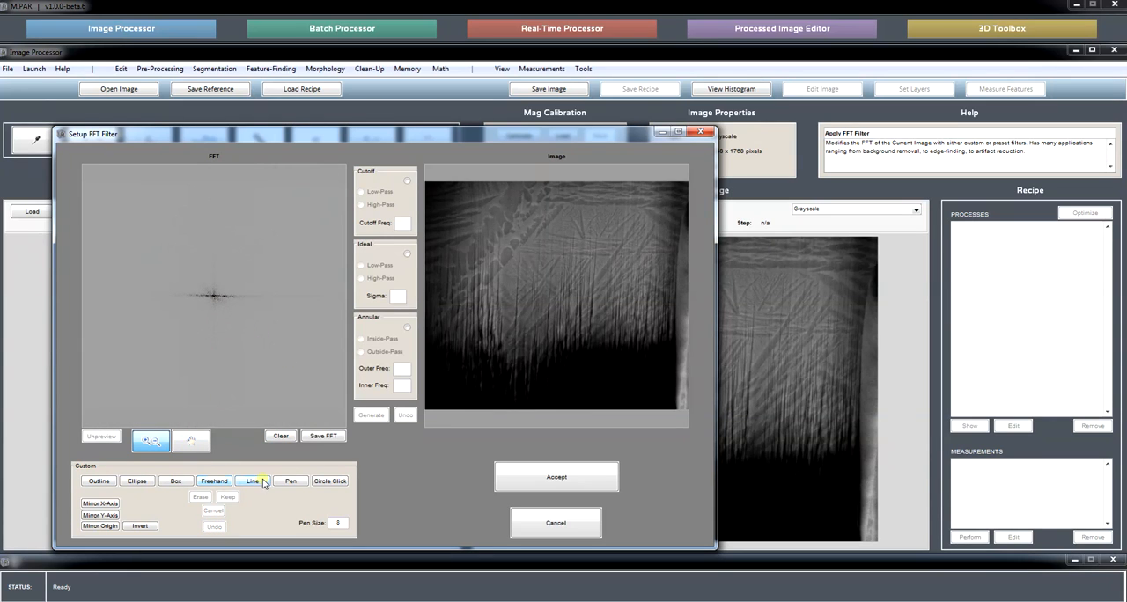
pyautogui.click(214, 298)
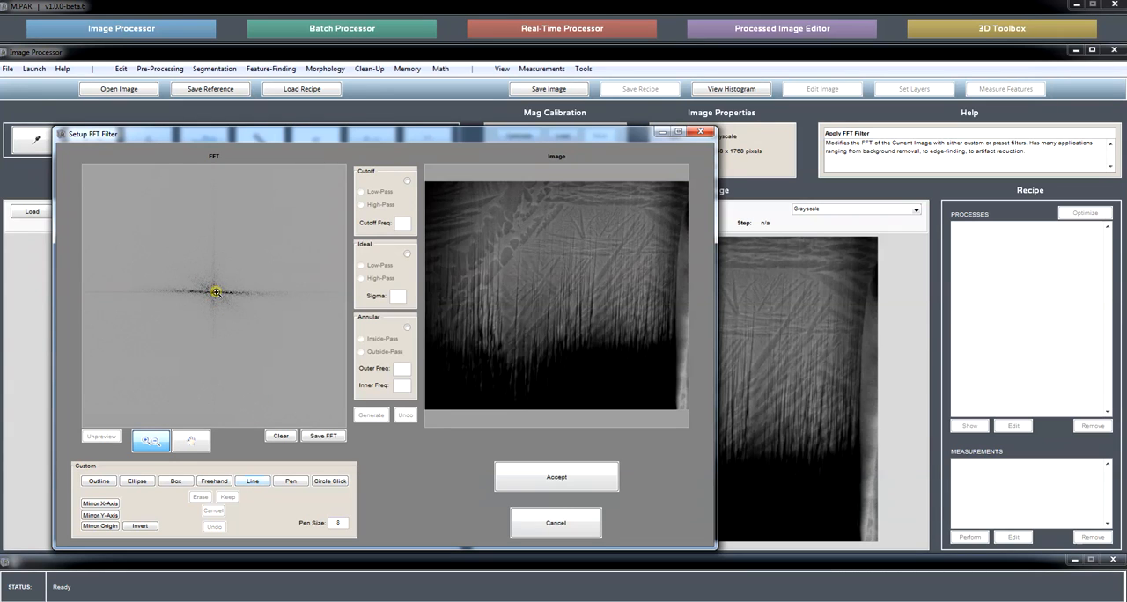
pyautogui.click(255, 480)
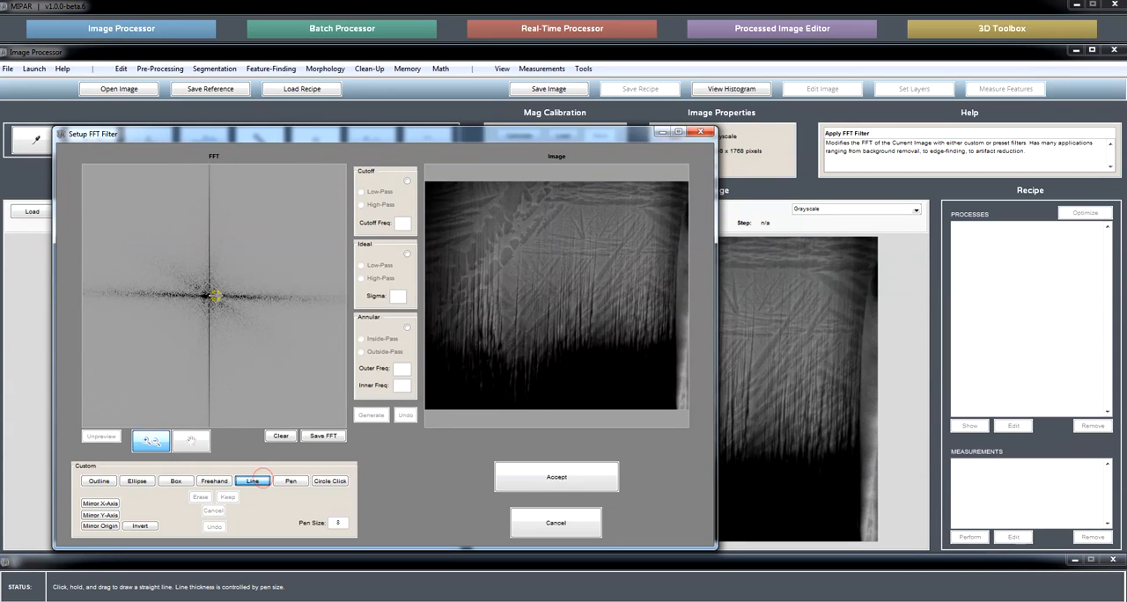
pyautogui.moveTo(214, 296); pyautogui.dragTo(350, 300)
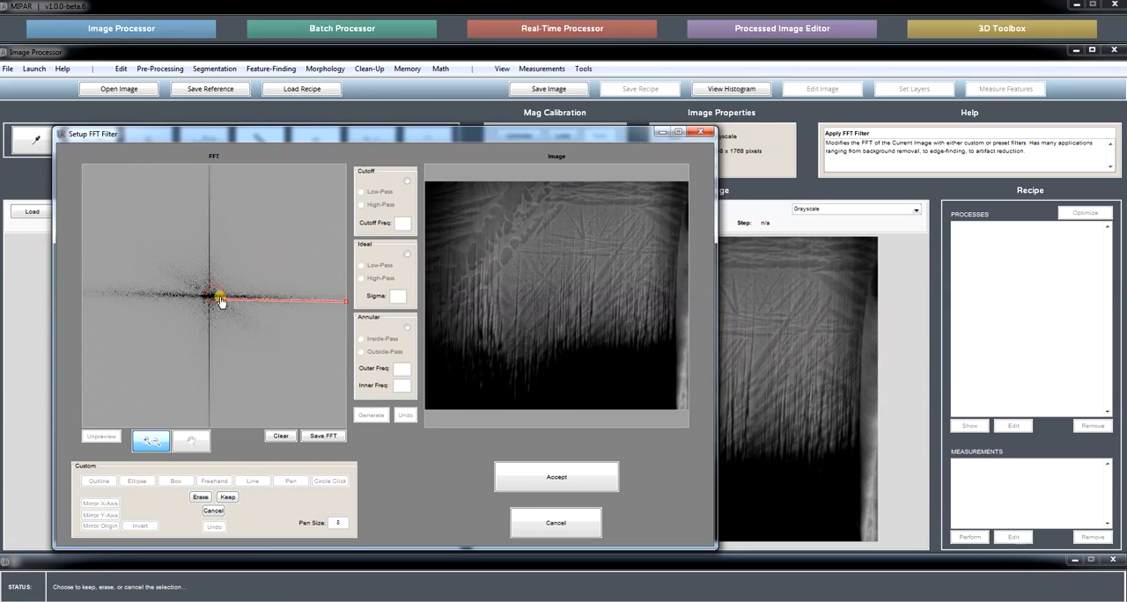
pyautogui.moveTo(221, 300); pyautogui.dragTo(218, 297)
pyautogui.click(150, 441)
pyautogui.rightClick(240, 341)
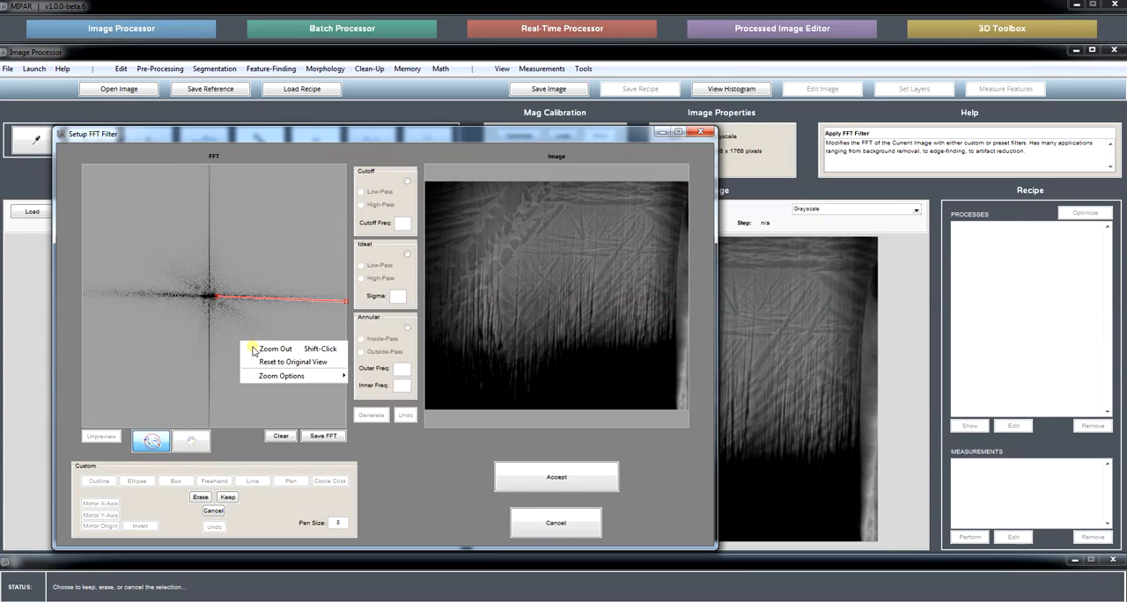
pyautogui.click(255, 348)
pyautogui.rightClick(239, 346)
pyautogui.click(256, 351)
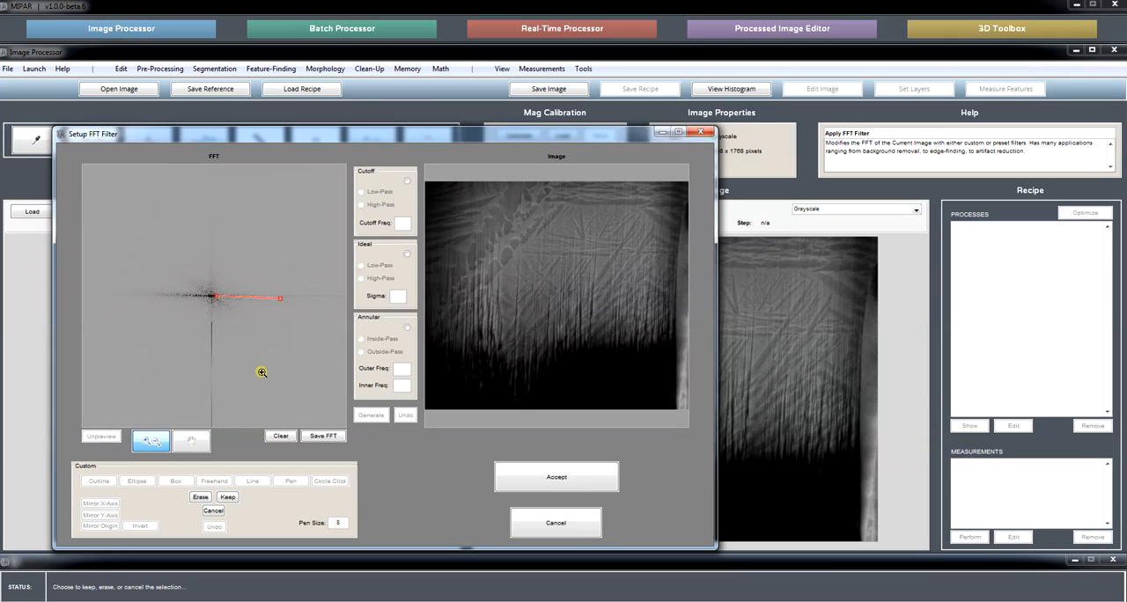
pyautogui.click(156, 447)
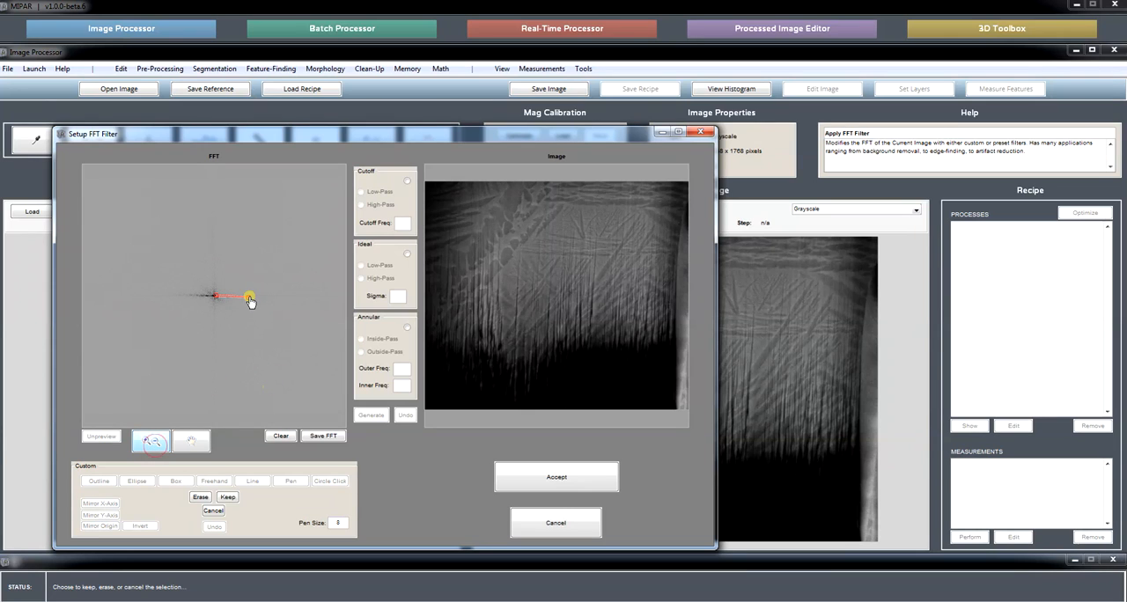
pyautogui.moveTo(249, 298)
pyautogui.mouseDown()
pyautogui.moveTo(275, 302)
pyautogui.moveTo(249, 298)
pyautogui.mouseUp()
pyautogui.click(214, 511)
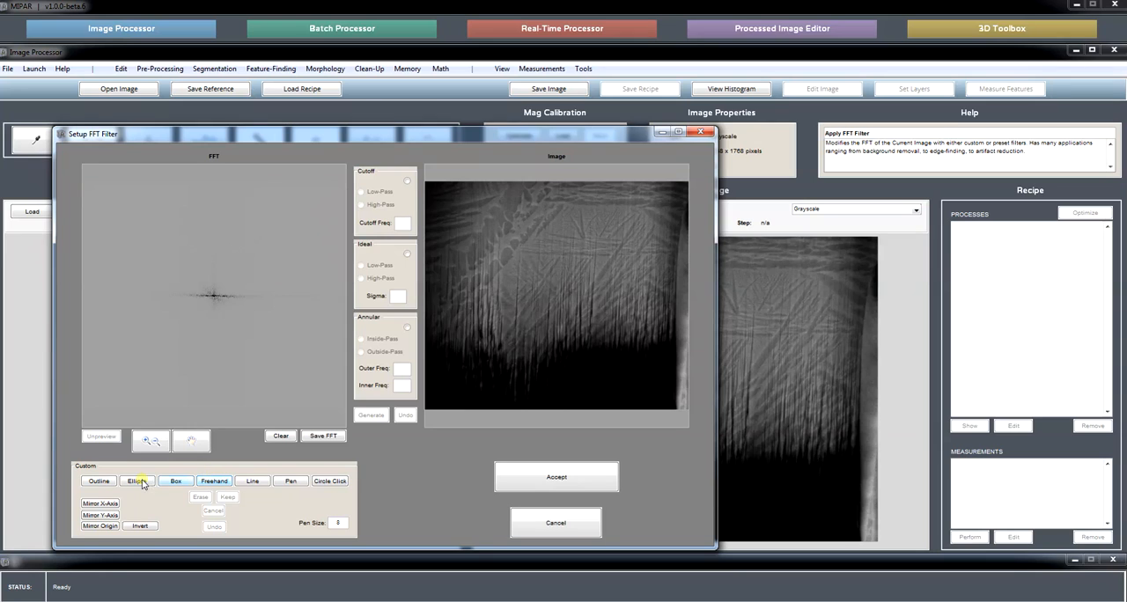
# Erase a straight line from just beside the FFT centre along the streak to the right edge, and erase its mirror about the origin.
pyautogui.click(252, 481)
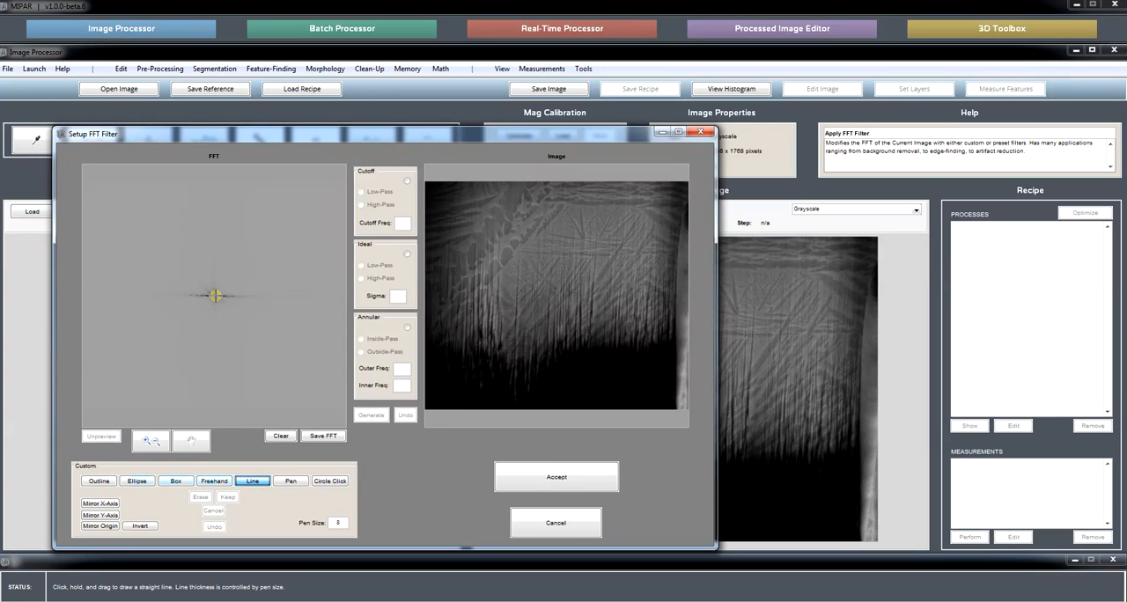
pyautogui.moveTo(215, 296); pyautogui.dragTo(352, 301)
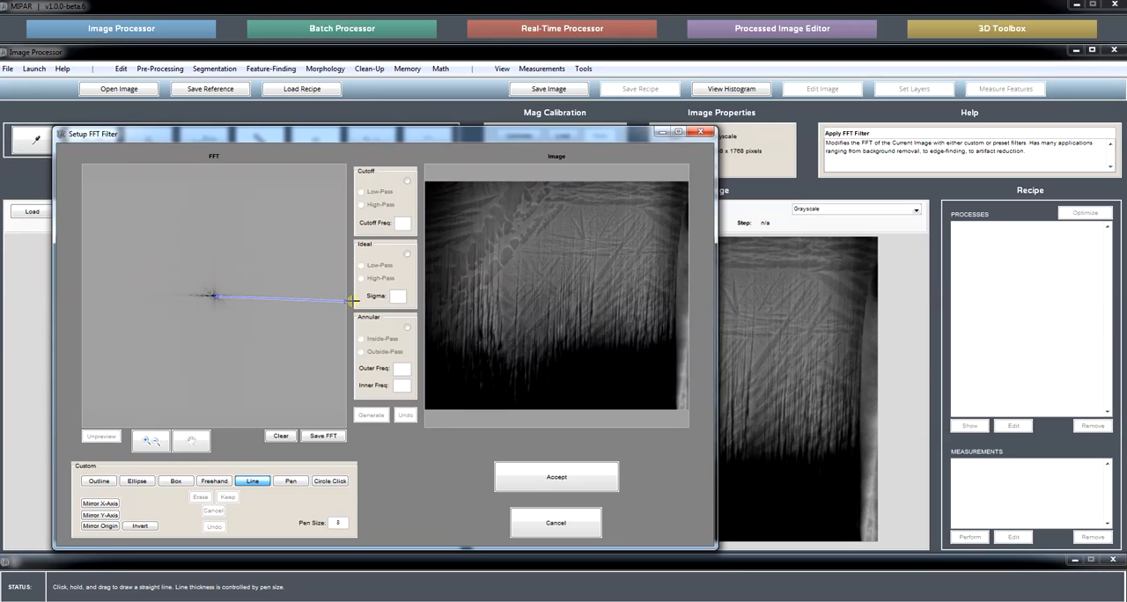
pyautogui.moveTo(352, 300); pyautogui.dragTo(351, 301)
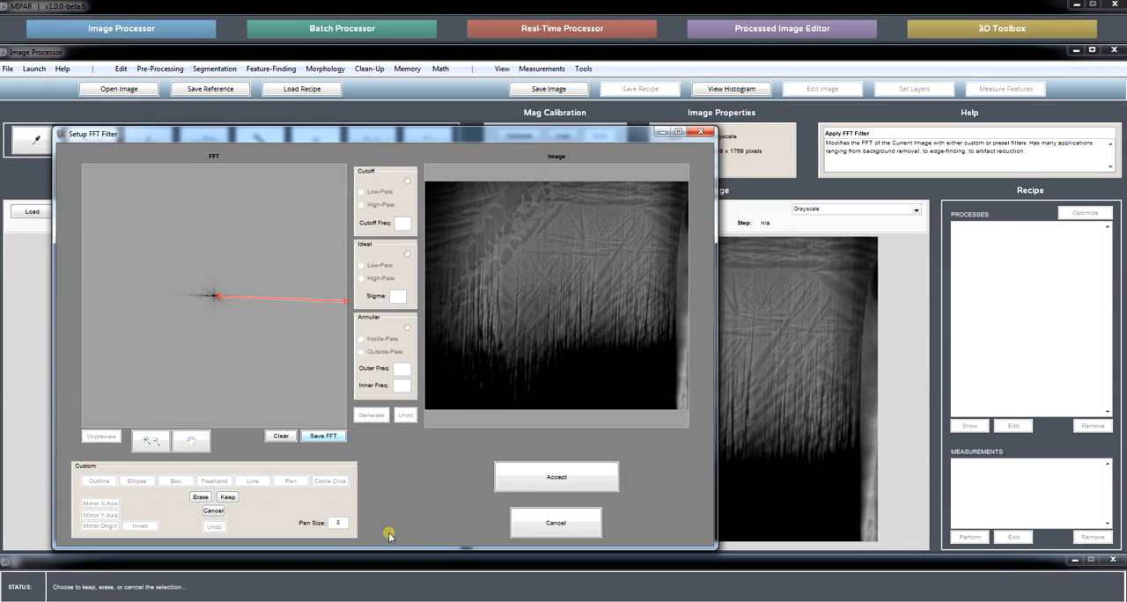
pyautogui.click(199, 498)
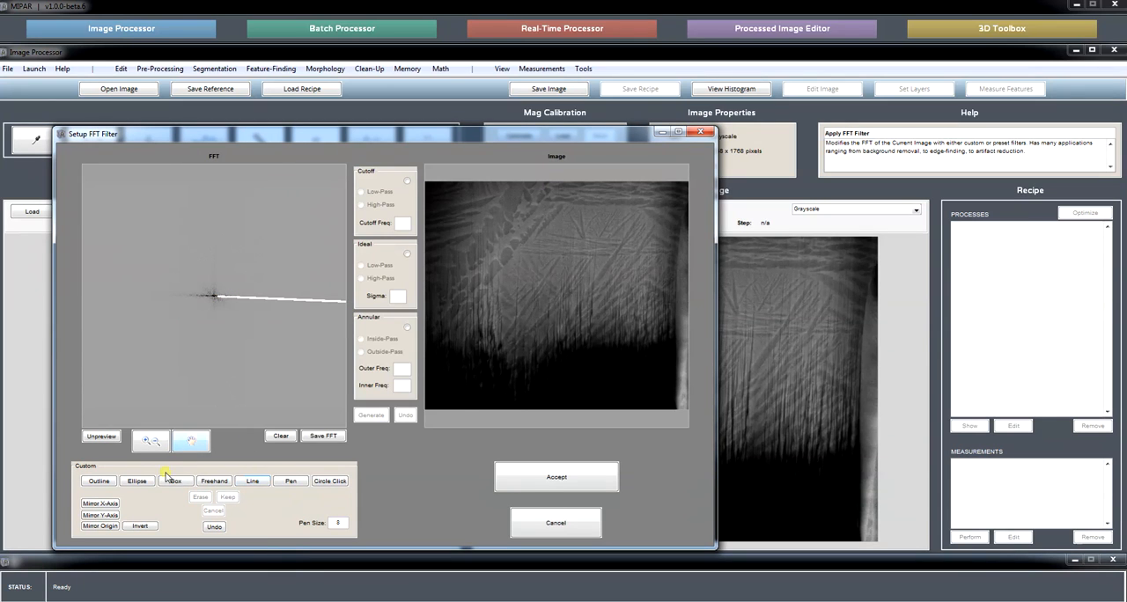
pyautogui.click(104, 527)
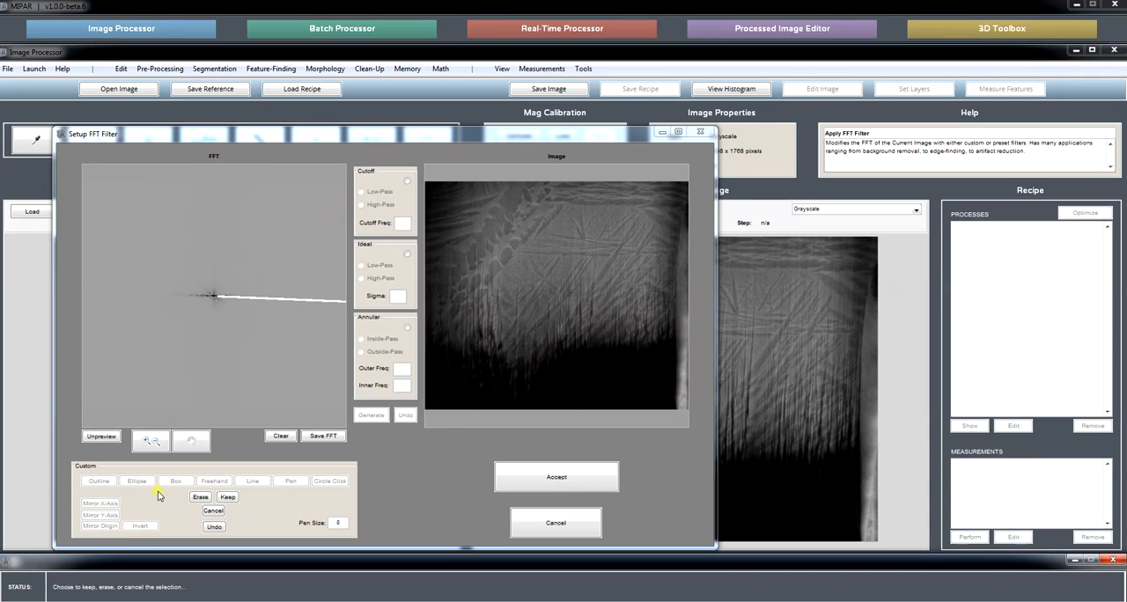
pyautogui.click(199, 497)
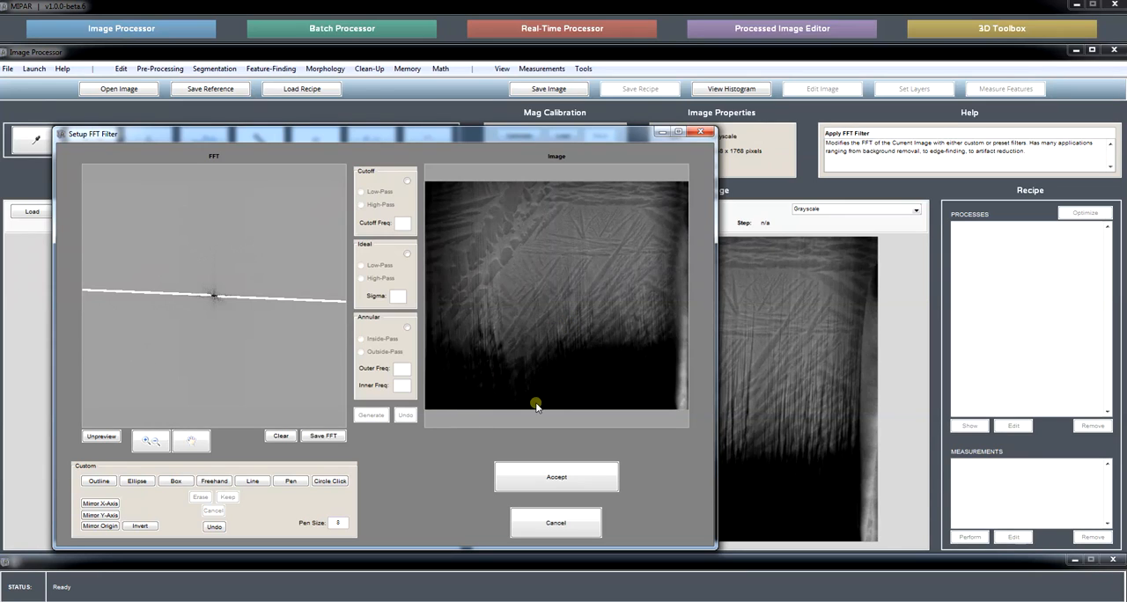
# Compare the streak-filtered preview with the original image by toggling the preview.
pyautogui.click(105, 436)
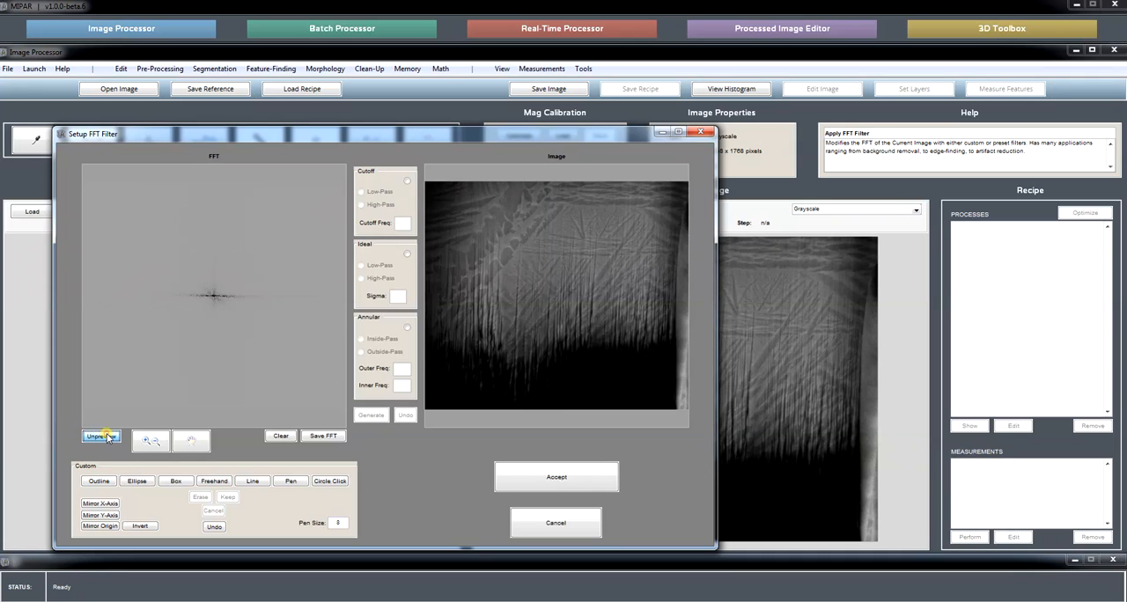
pyautogui.click(105, 437)
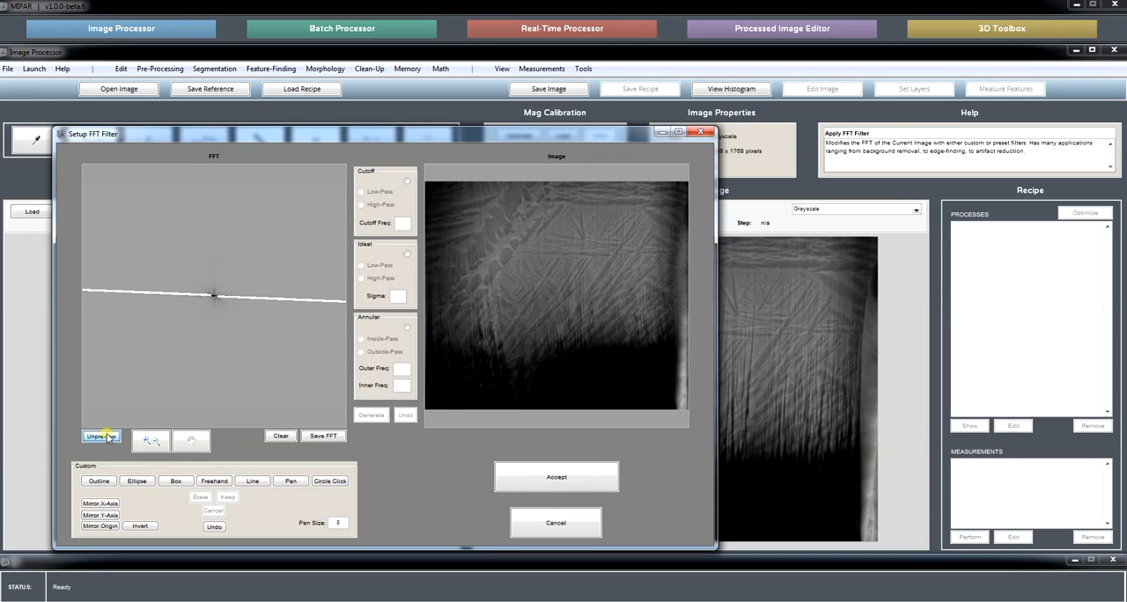
pyautogui.click(109, 439)
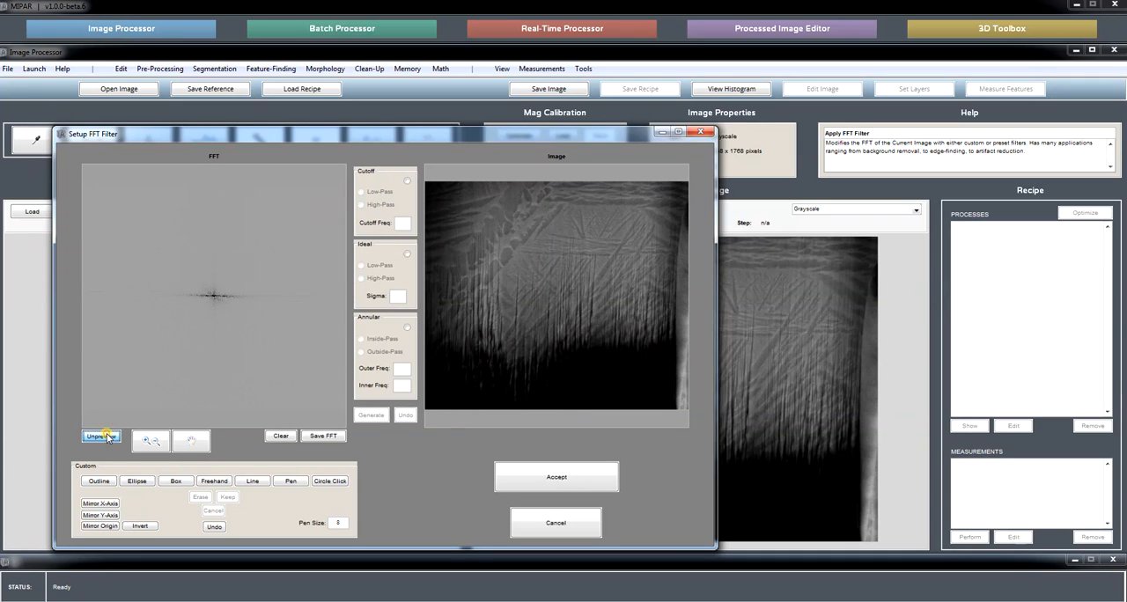
pyautogui.click(108, 438)
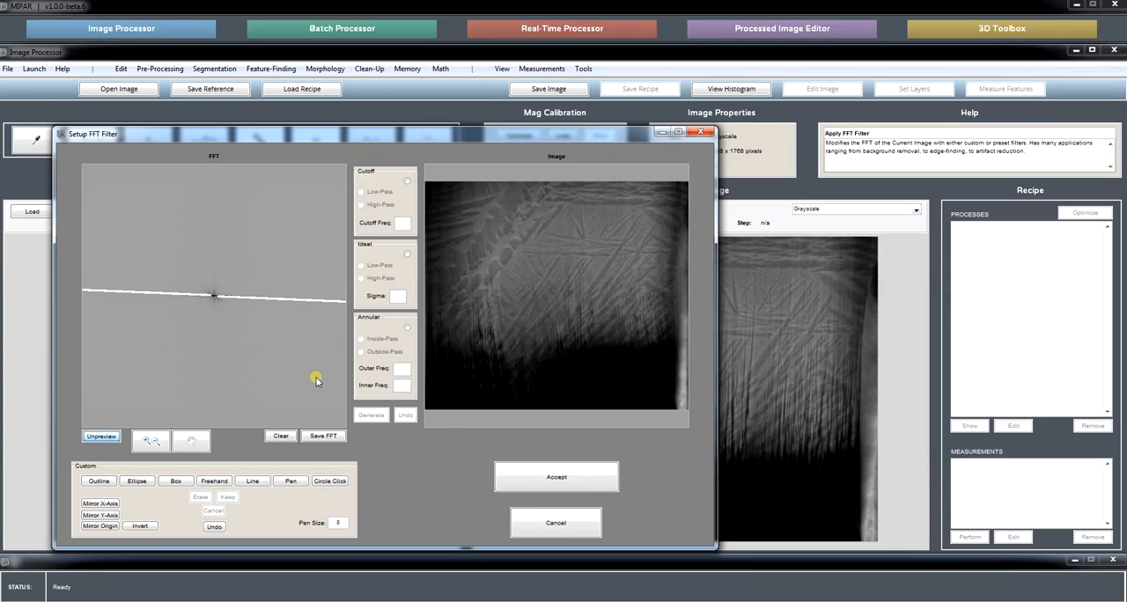
# Erase a second straight line, drawn horizontally from just beside the FFT centre to the right edge.
pyautogui.click(150, 440)
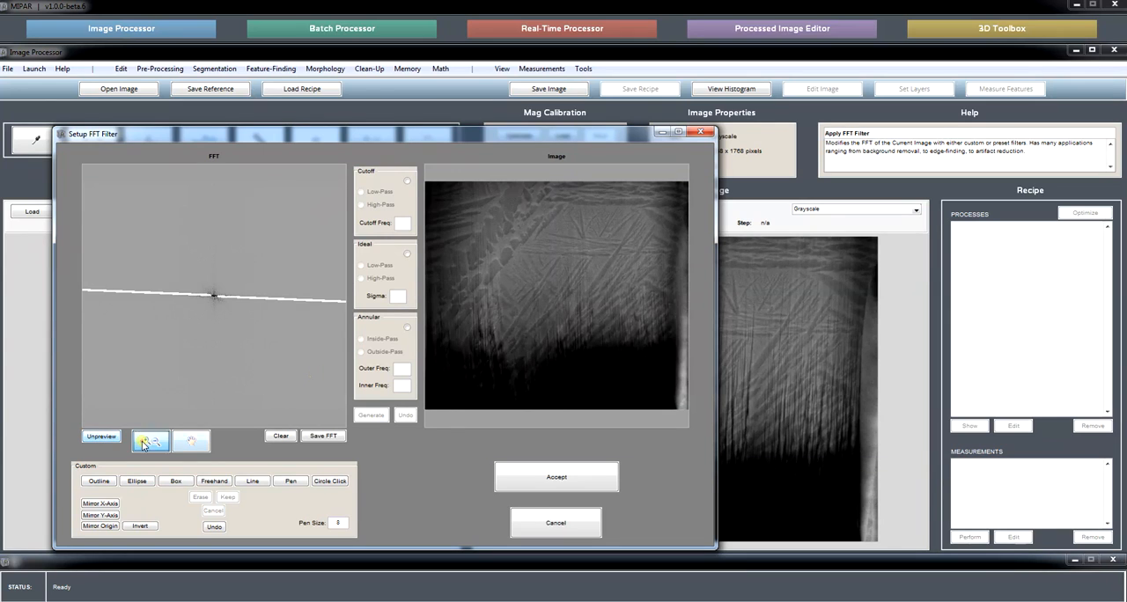
pyautogui.click(228, 299)
pyautogui.click(191, 441)
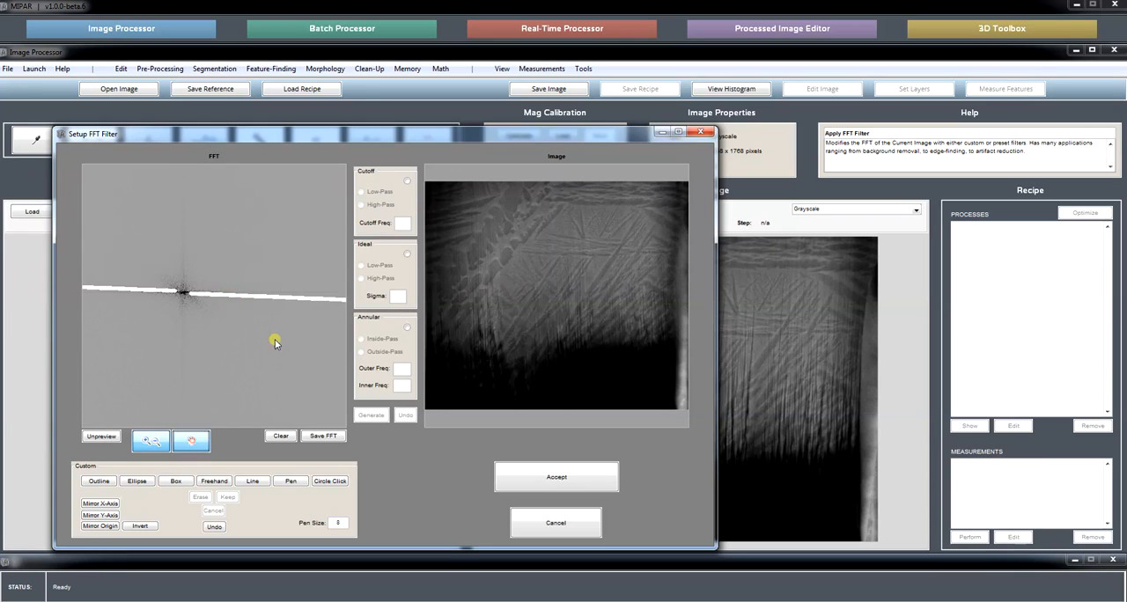
pyautogui.moveTo(272, 337); pyautogui.dragTo(170, 333)
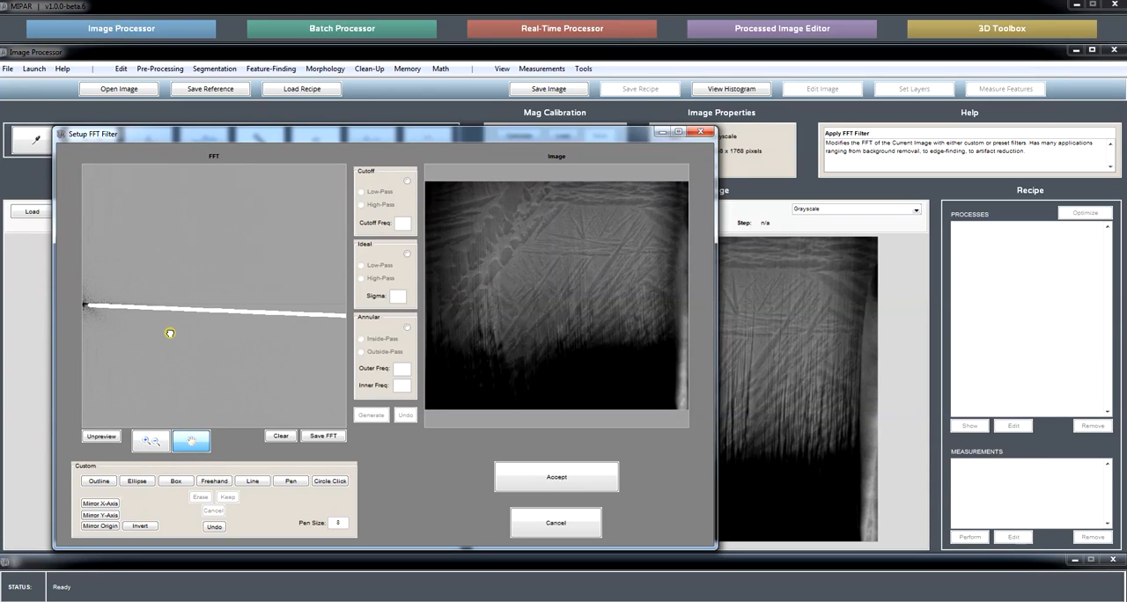
pyautogui.click(255, 481)
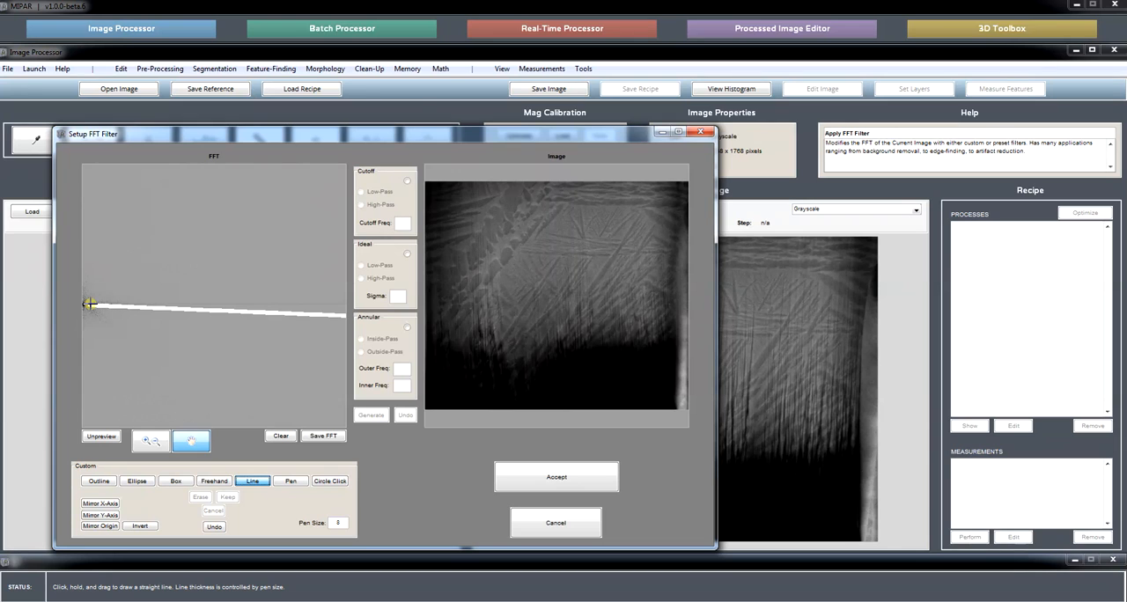
pyautogui.moveTo(90, 304); pyautogui.dragTo(377, 302)
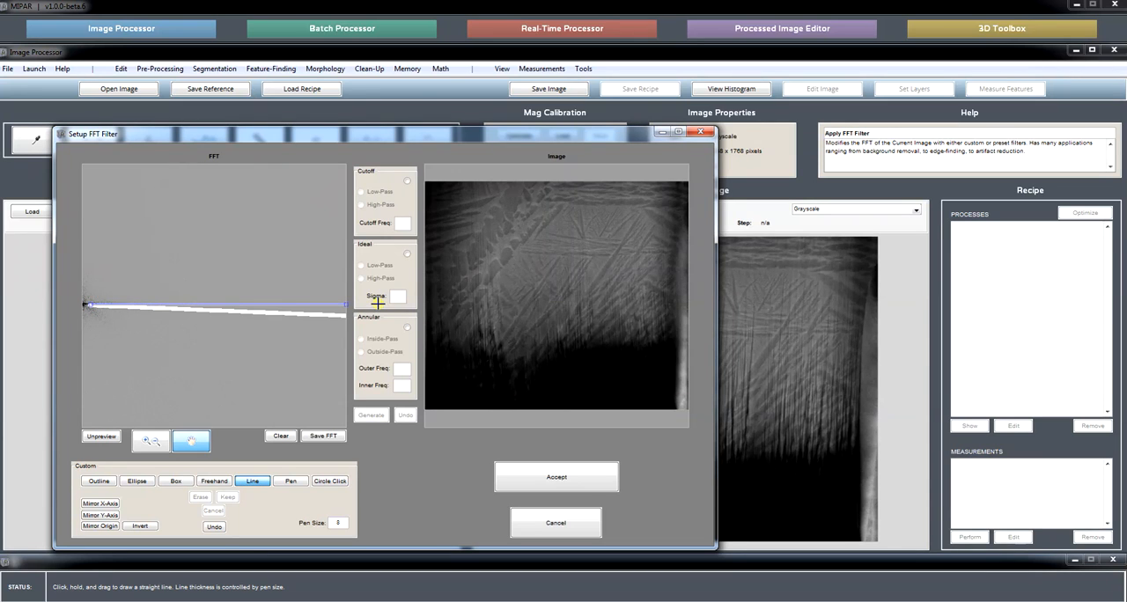
pyautogui.moveTo(377, 302); pyautogui.dragTo(377, 302)
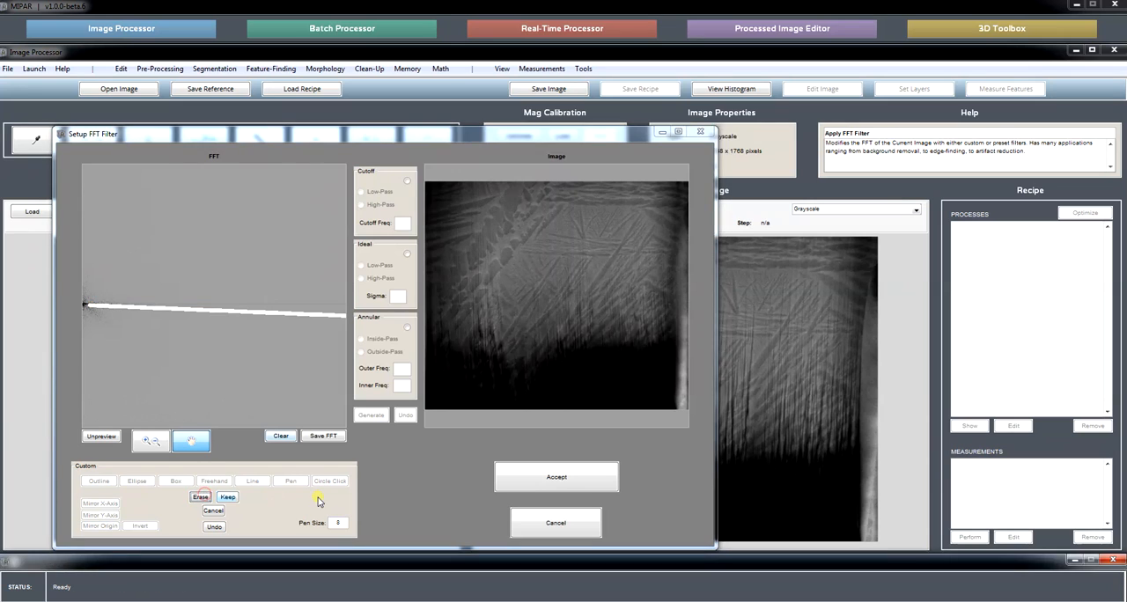
pyautogui.click(200, 496)
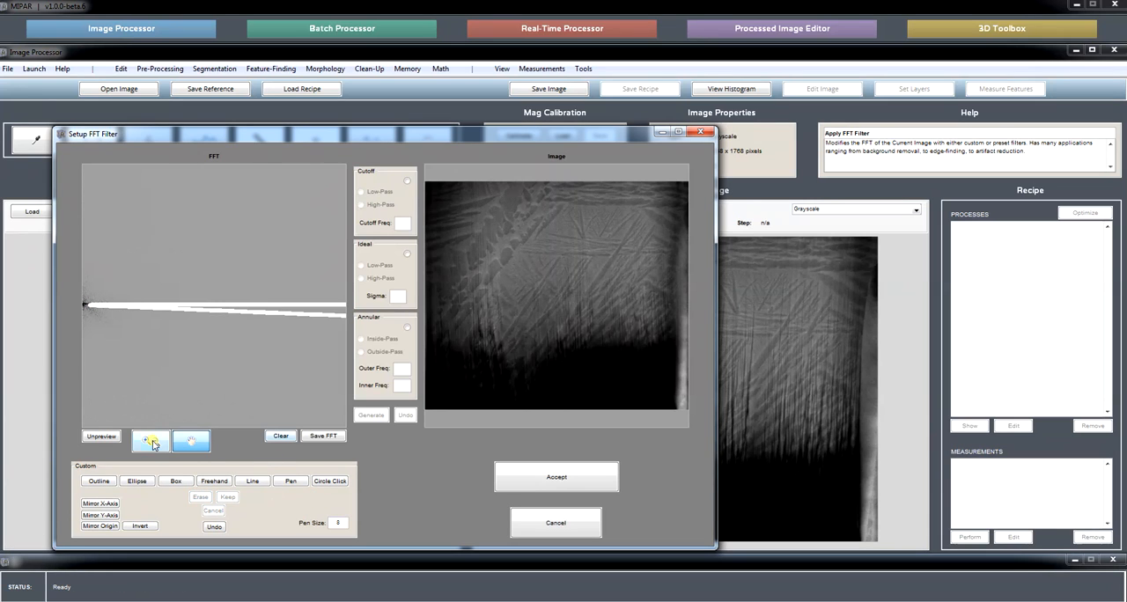
# Mirror the horizontal line about the origin and erase the mirrored part across the left half of the FFT.
pyautogui.click(151, 440)
pyautogui.rightClick(203, 321)
pyautogui.click(231, 328)
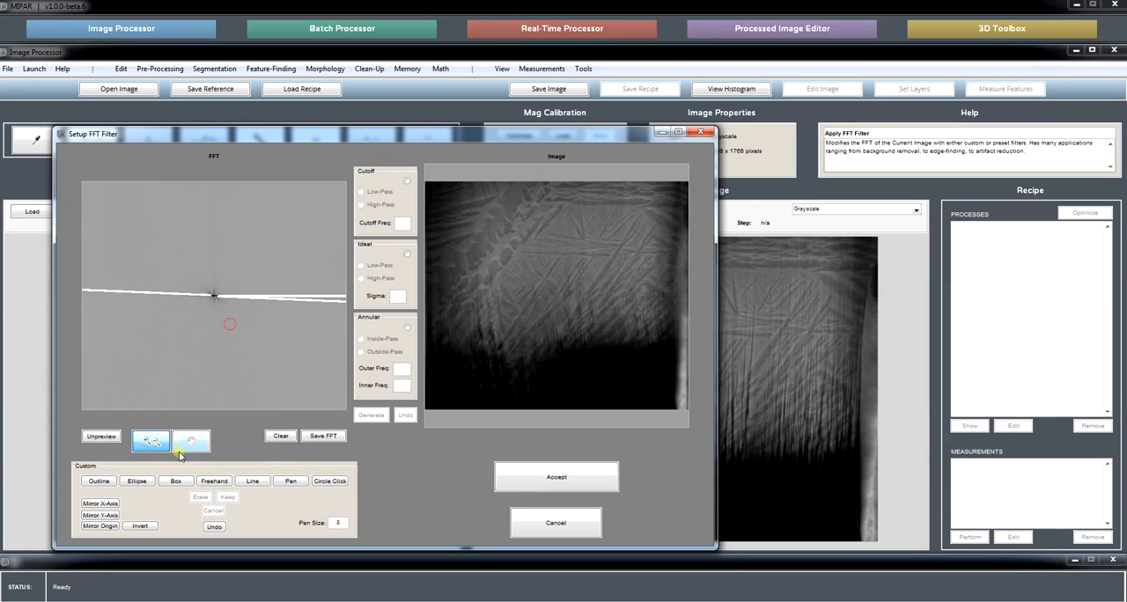
pyautogui.click(102, 526)
pyautogui.click(201, 497)
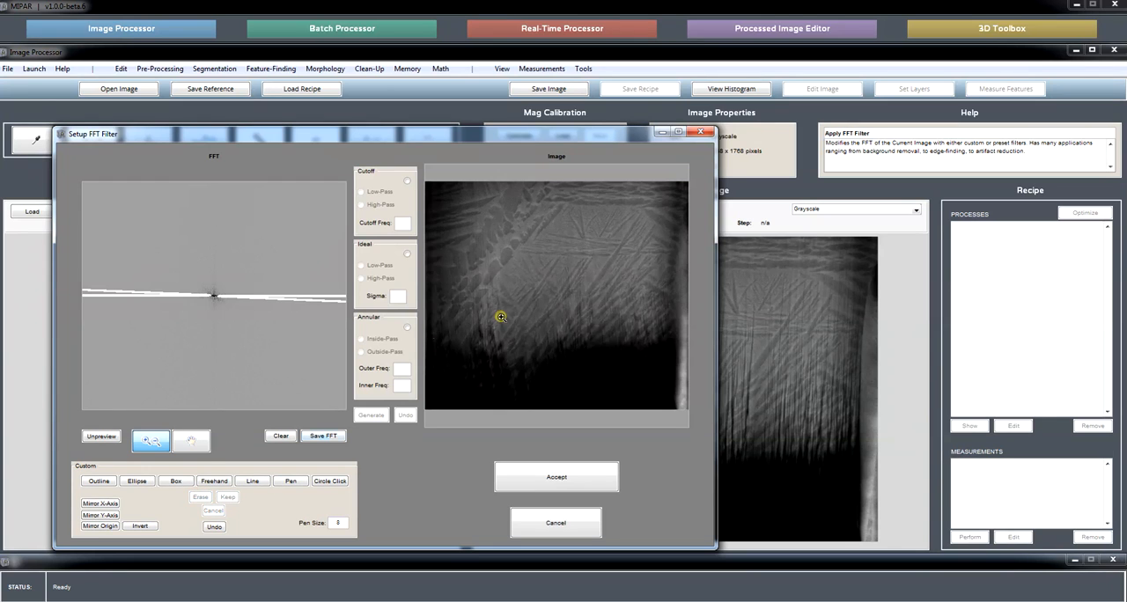
# Compare the filtered and original versions of the magnified streaked region by toggling the preview repeatedly.
pyautogui.click(563, 307)
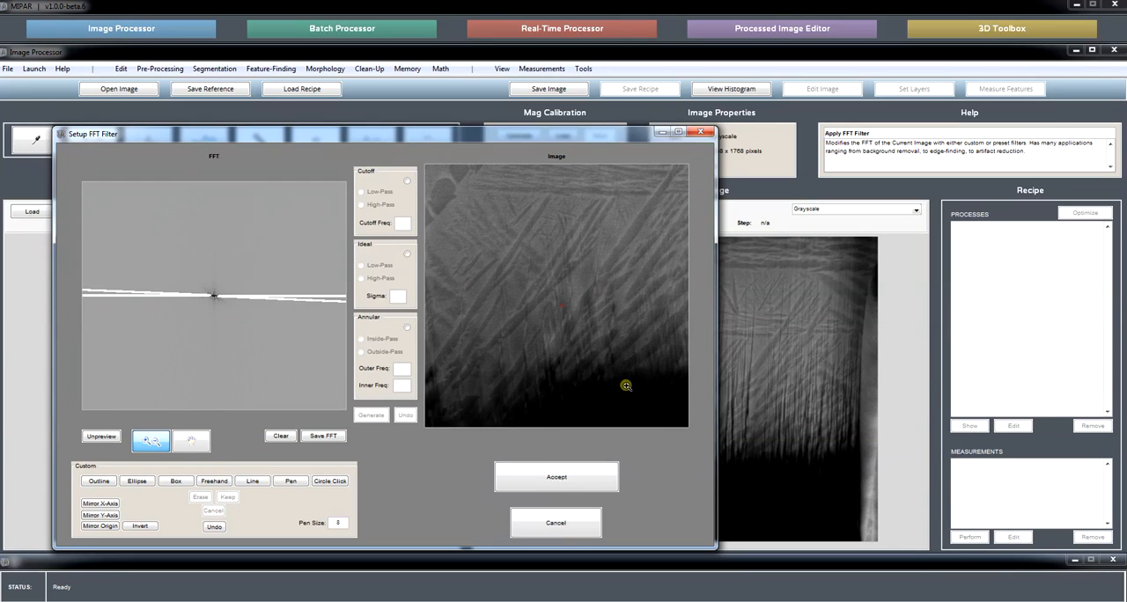
pyautogui.click(102, 437)
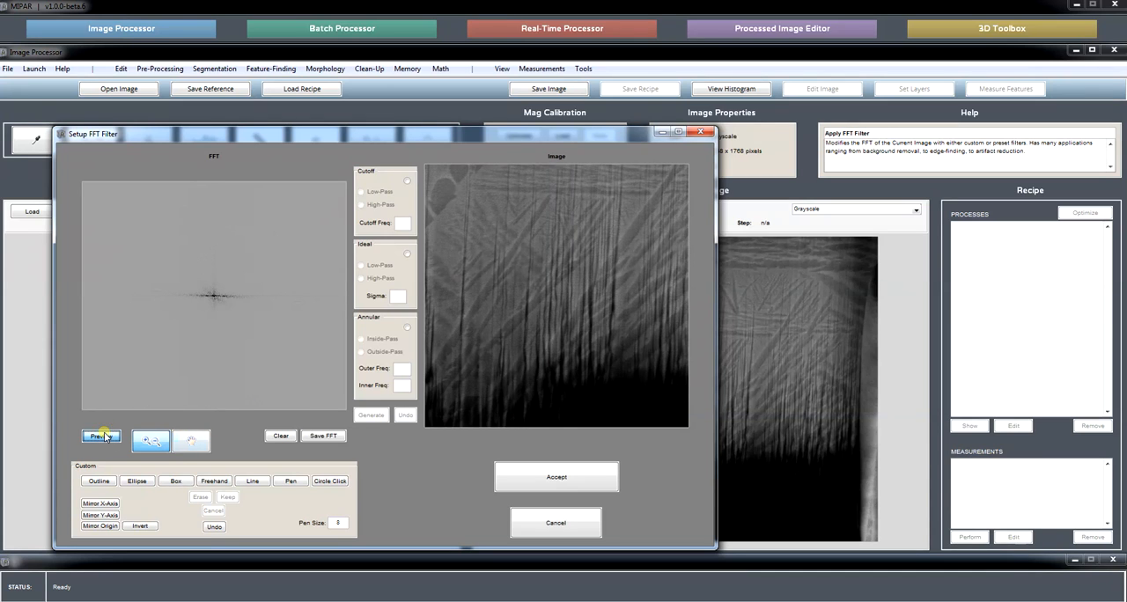
pyautogui.click(101, 437)
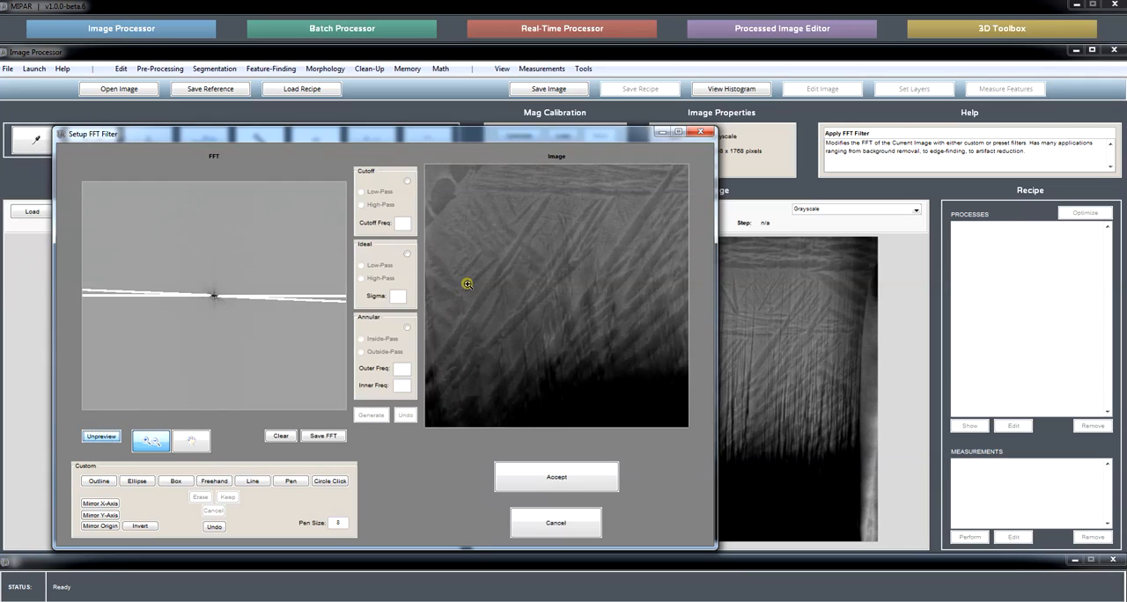
pyautogui.click(102, 437)
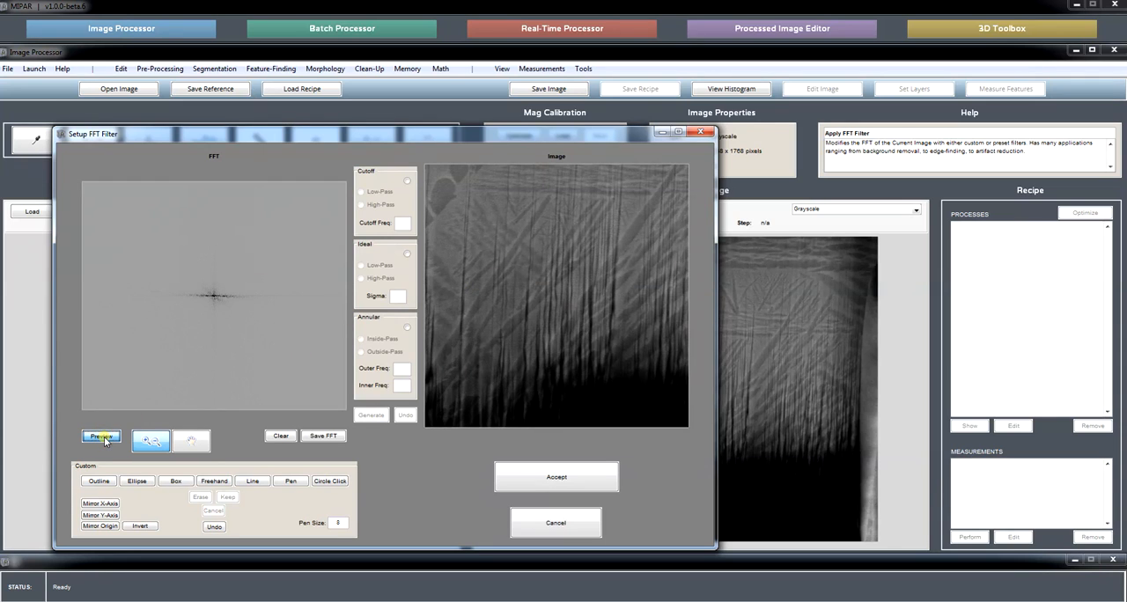
pyautogui.click(103, 436)
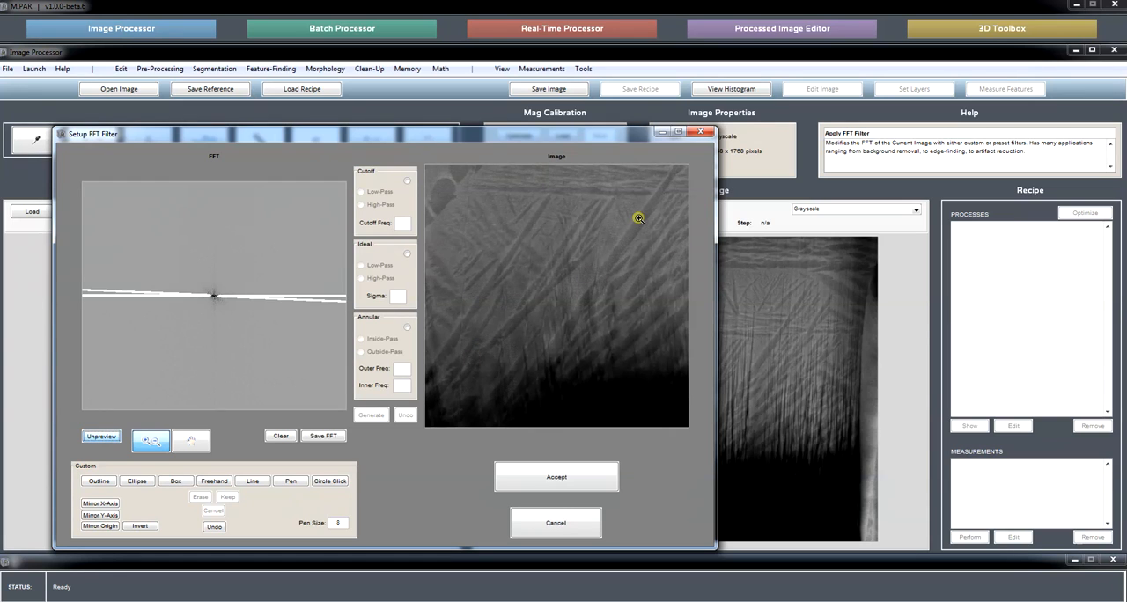
pyautogui.click(109, 437)
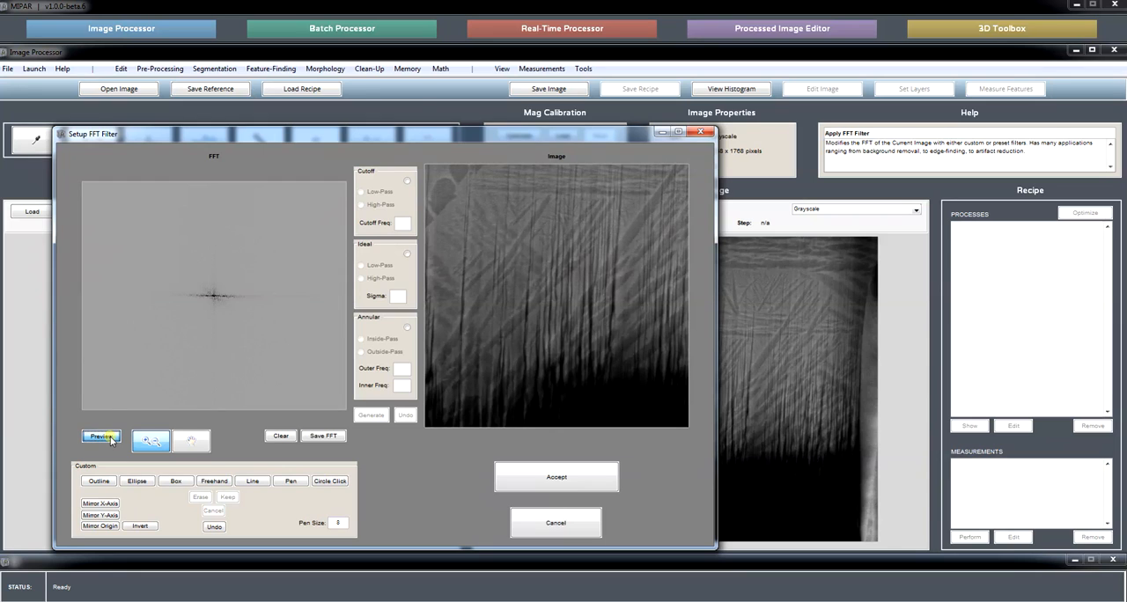
pyautogui.click(109, 438)
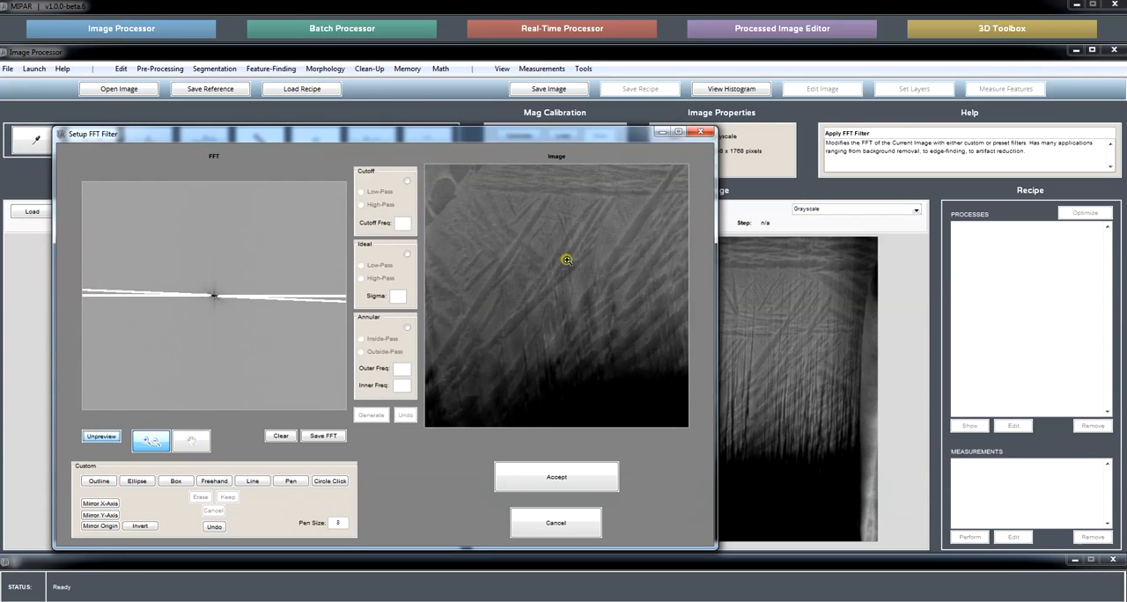
# Discard the FFT filter setup and open the TIFF image 24 from the FFT_Filtering folder.
pyautogui.click(556, 526)
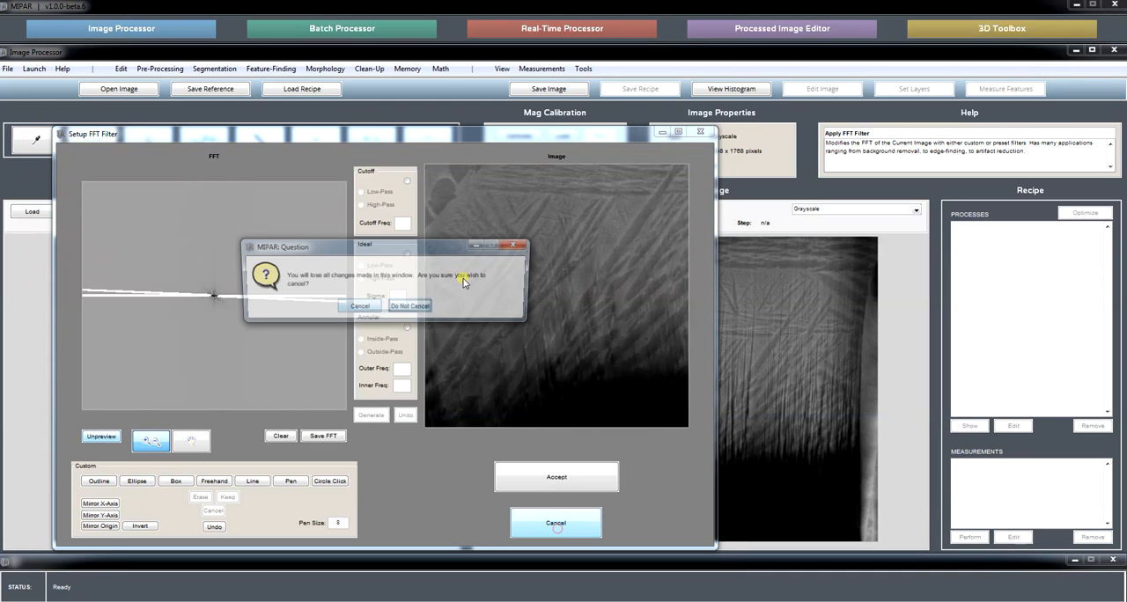
pyautogui.click(356, 314)
pyautogui.click(132, 90)
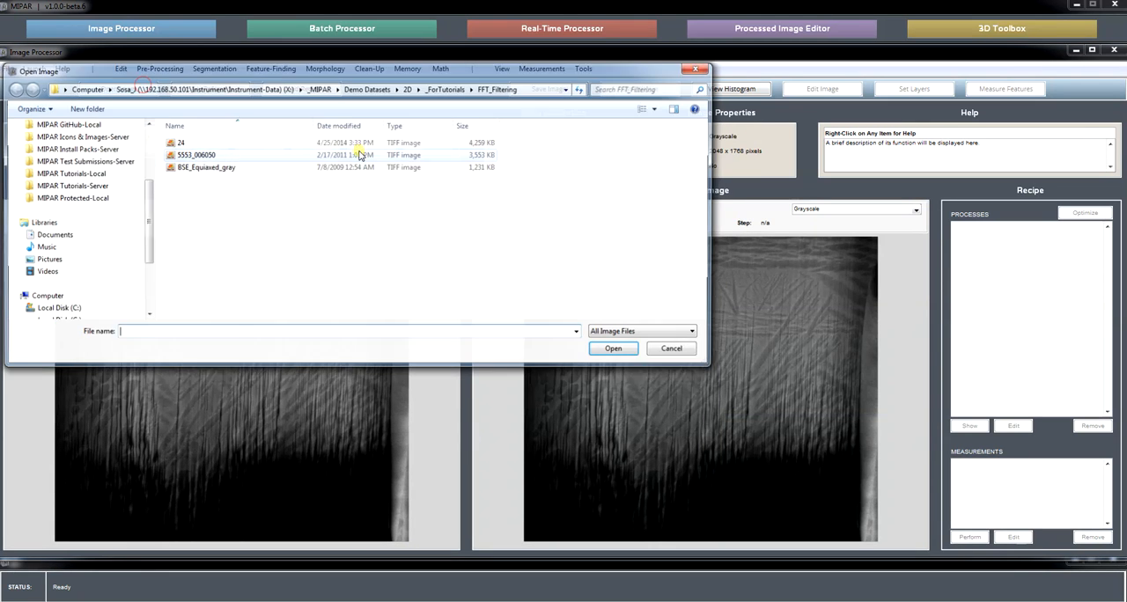
pyautogui.click(246, 143)
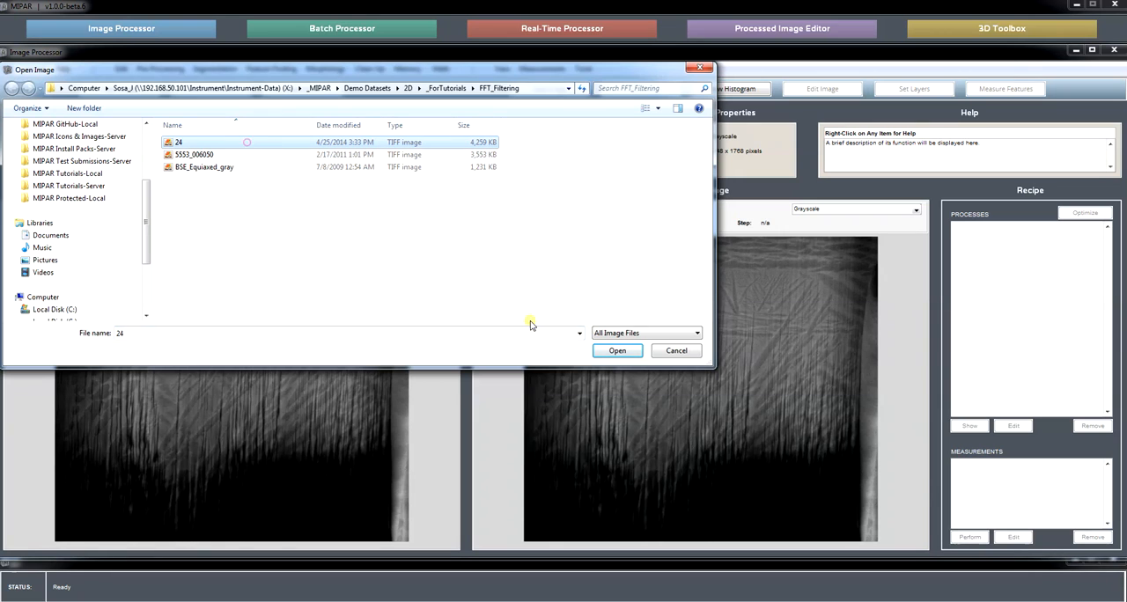
pyautogui.click(617, 351)
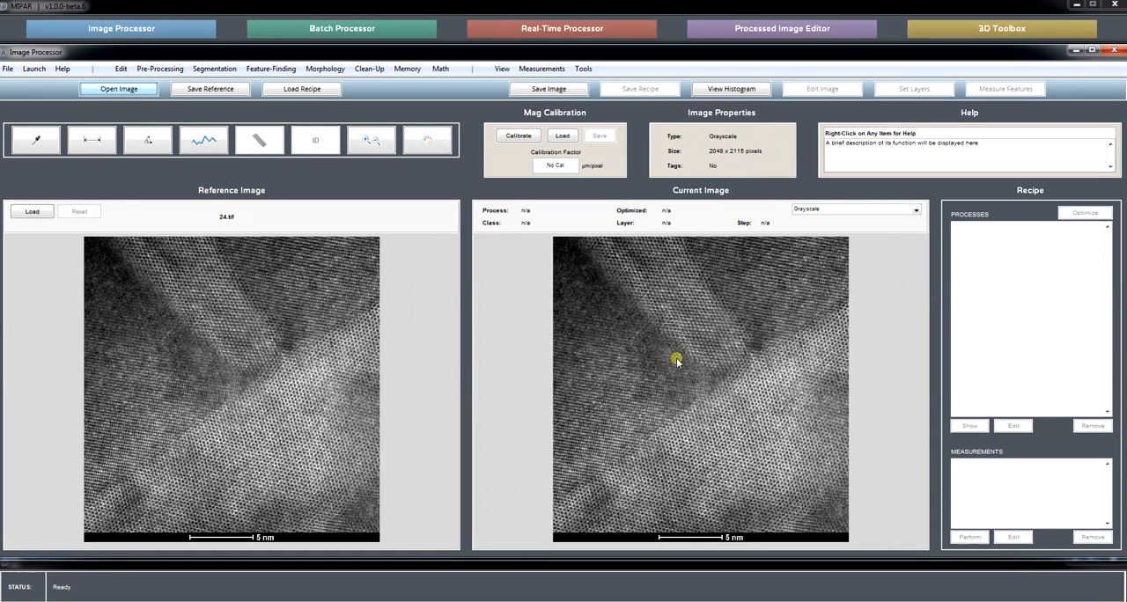
# Examine the atomic lattice around the grain boundary of the micrograph at increasing magnification.
pyautogui.click(375, 142)
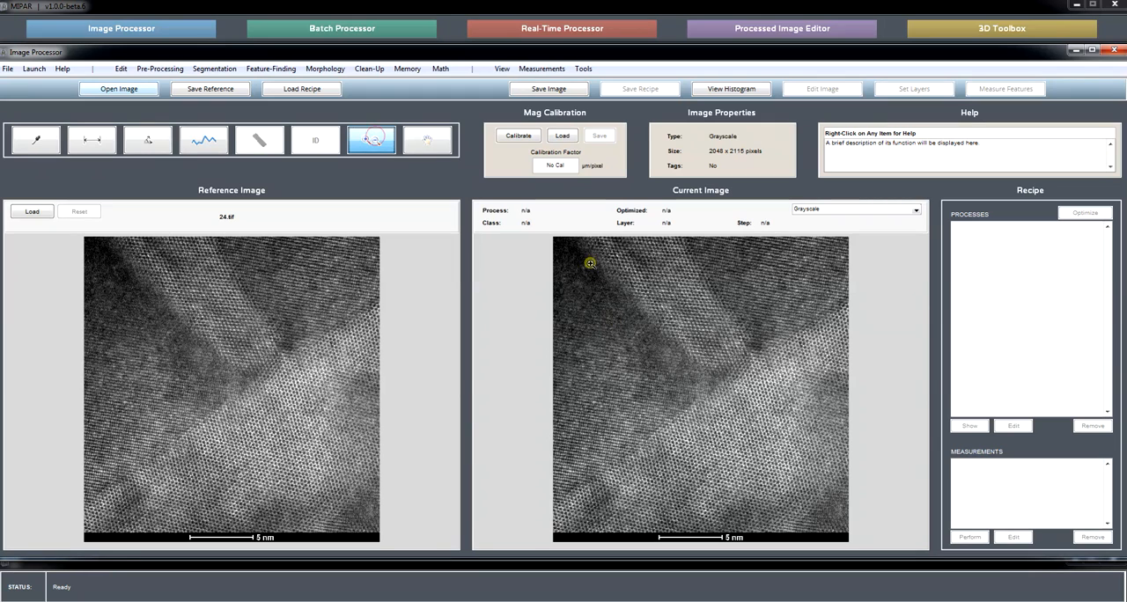
pyautogui.moveTo(575, 261); pyautogui.dragTo(812, 473)
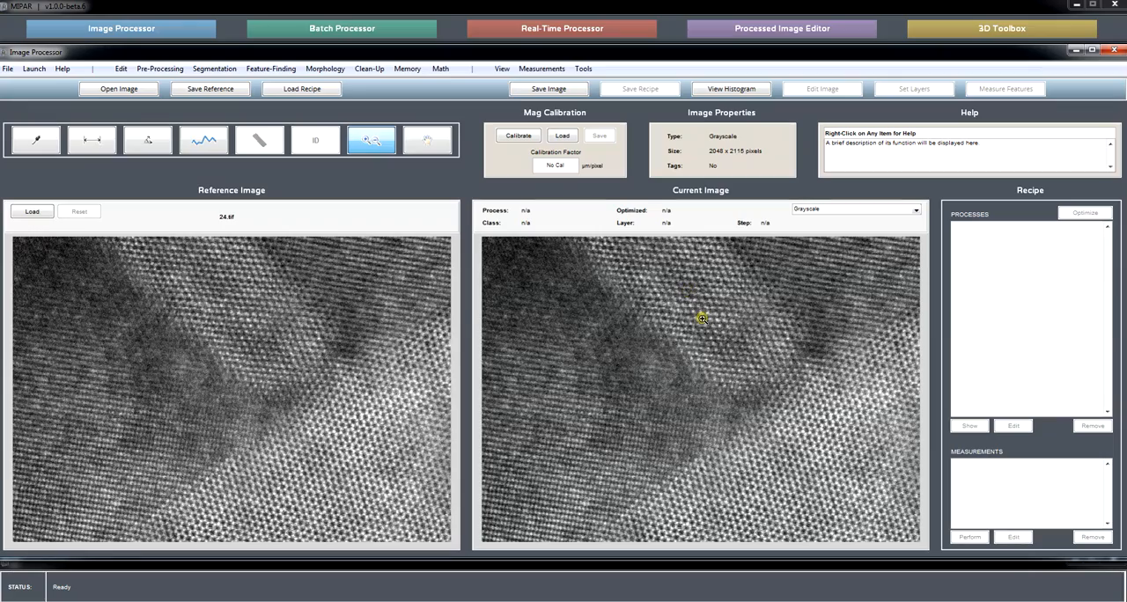
pyautogui.click(427, 140)
pyautogui.moveTo(727, 416); pyautogui.dragTo(666, 380)
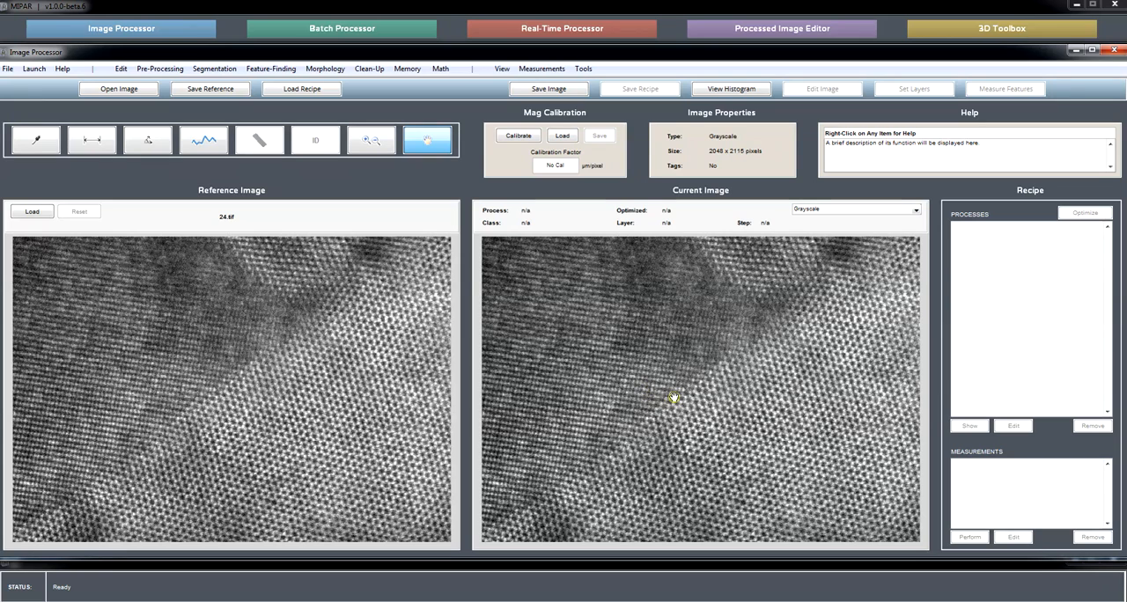
pyautogui.click(371, 140)
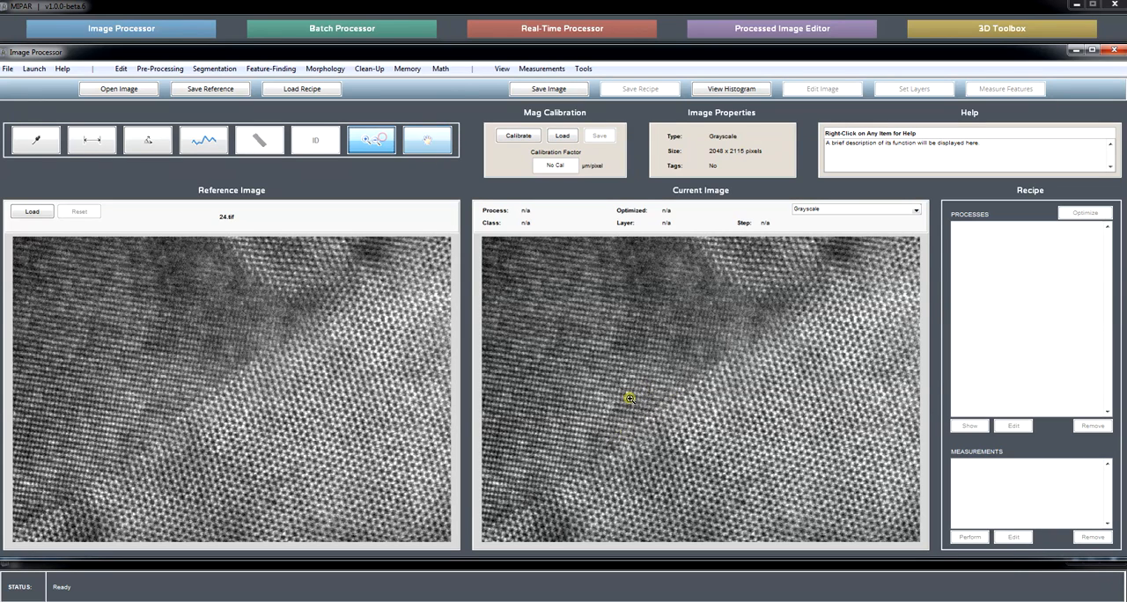
pyautogui.click(643, 431)
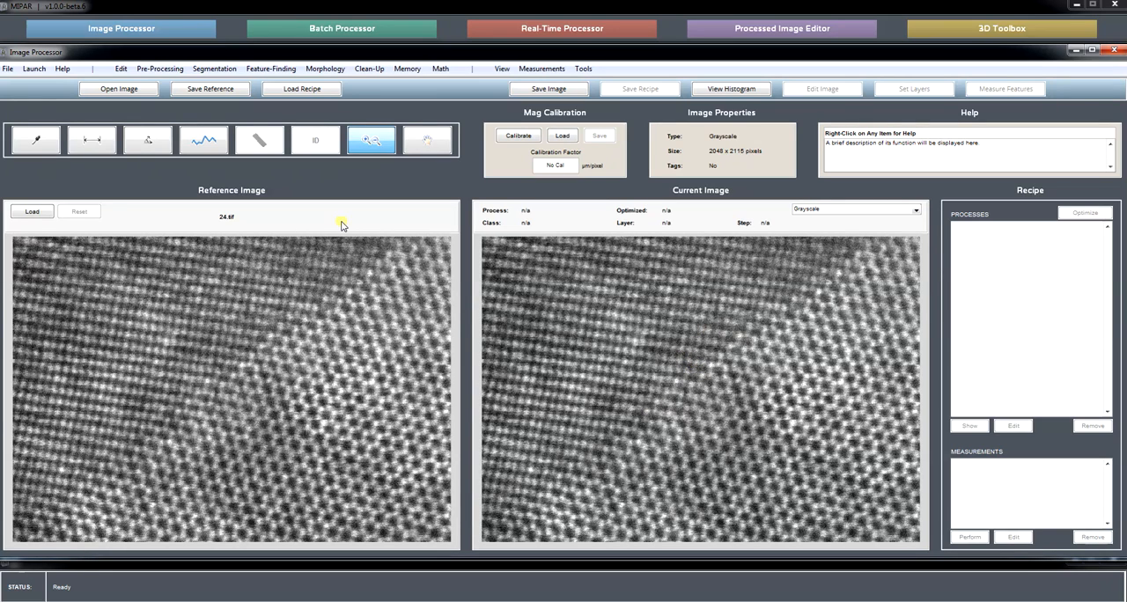
# Start the FFT filter setup for the lattice image and magnify the spots around the FFT centre.
pyautogui.click(161, 71)
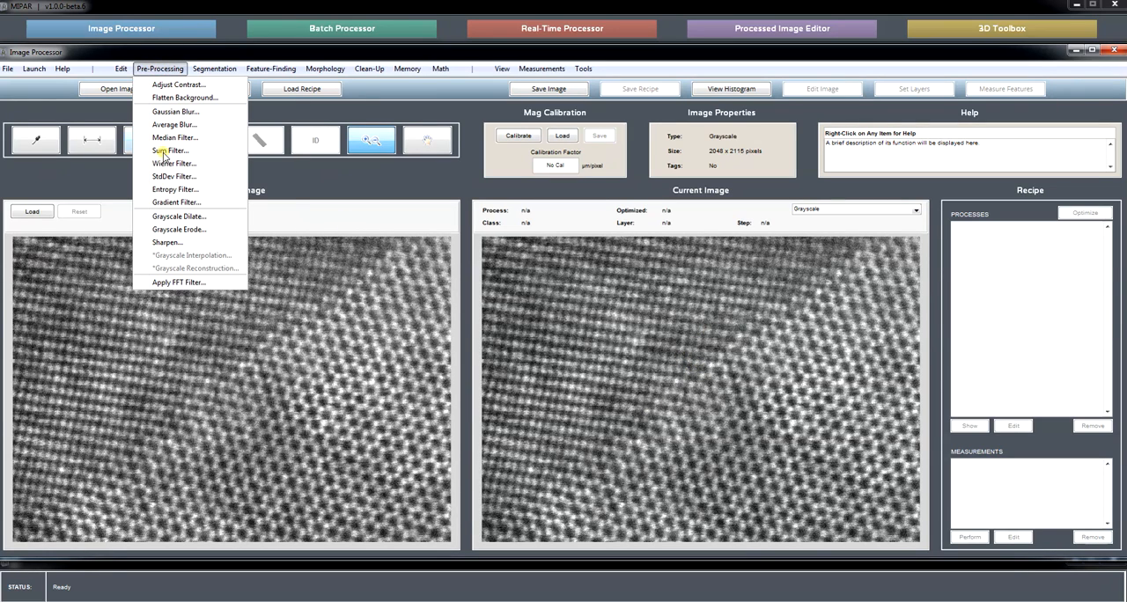
pyautogui.click(194, 282)
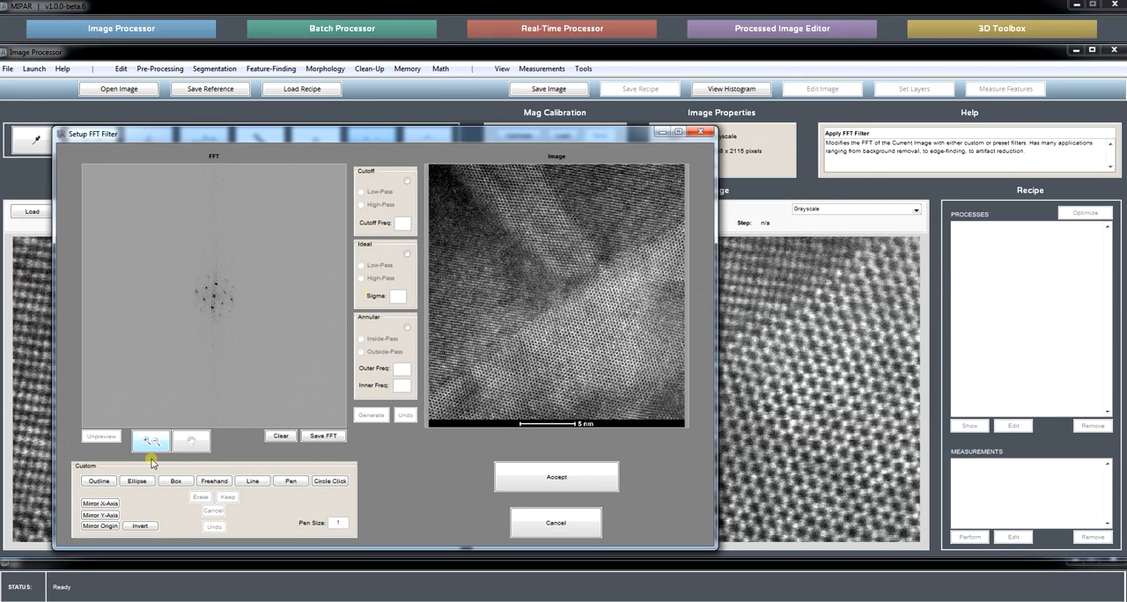
pyautogui.click(151, 442)
pyautogui.click(214, 297)
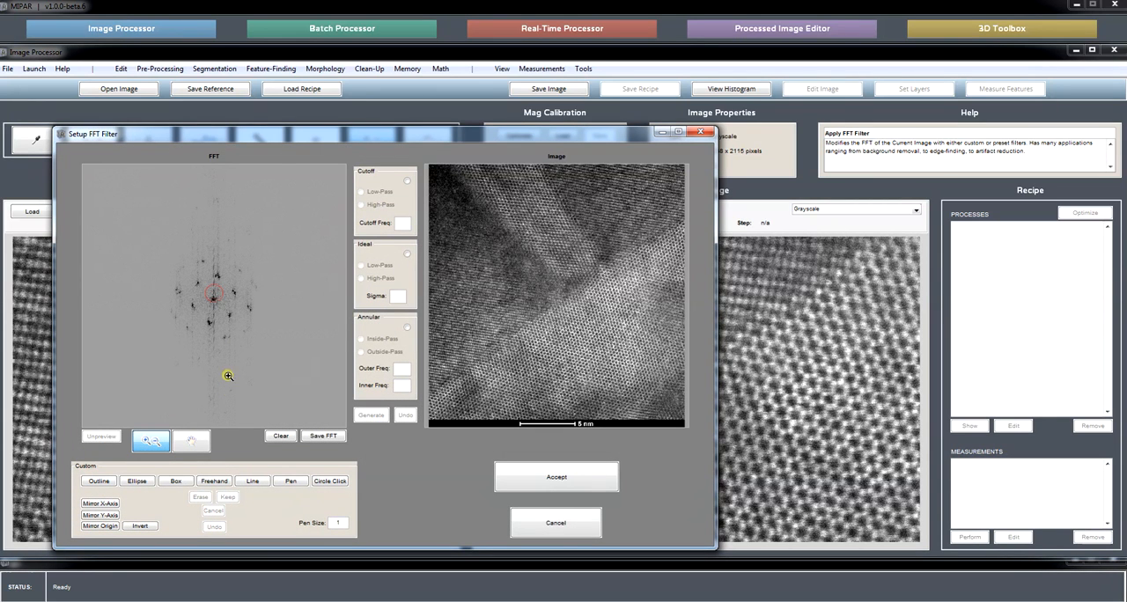
pyautogui.click(211, 294)
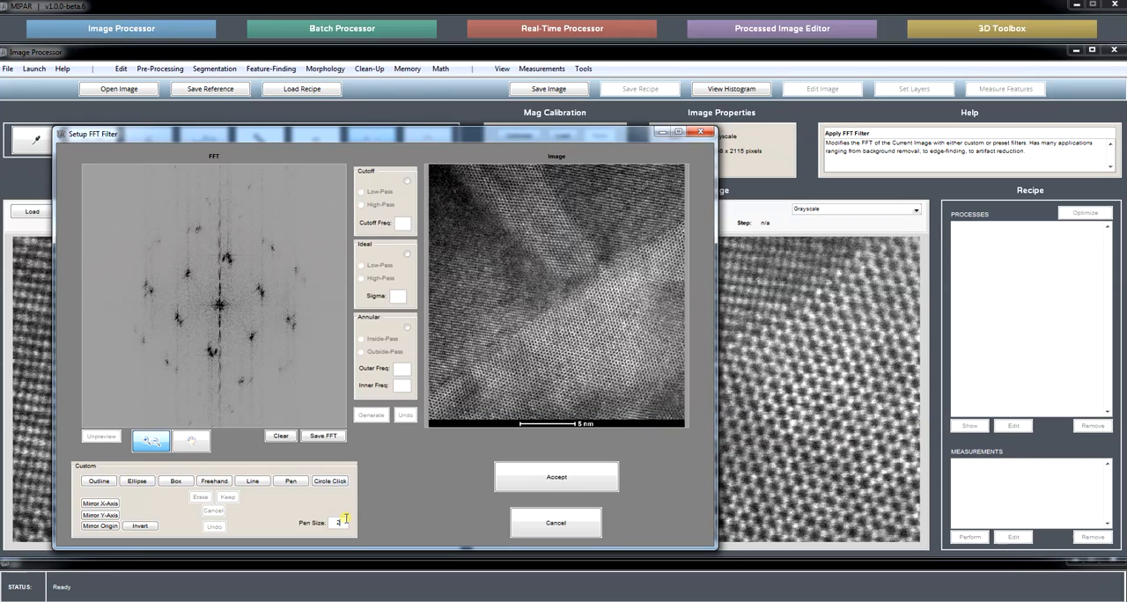
# Set the pen size to 20, try keeping only a circle around one FFT spot upper-left of centre, and undo it.
pyautogui.click(331, 483)
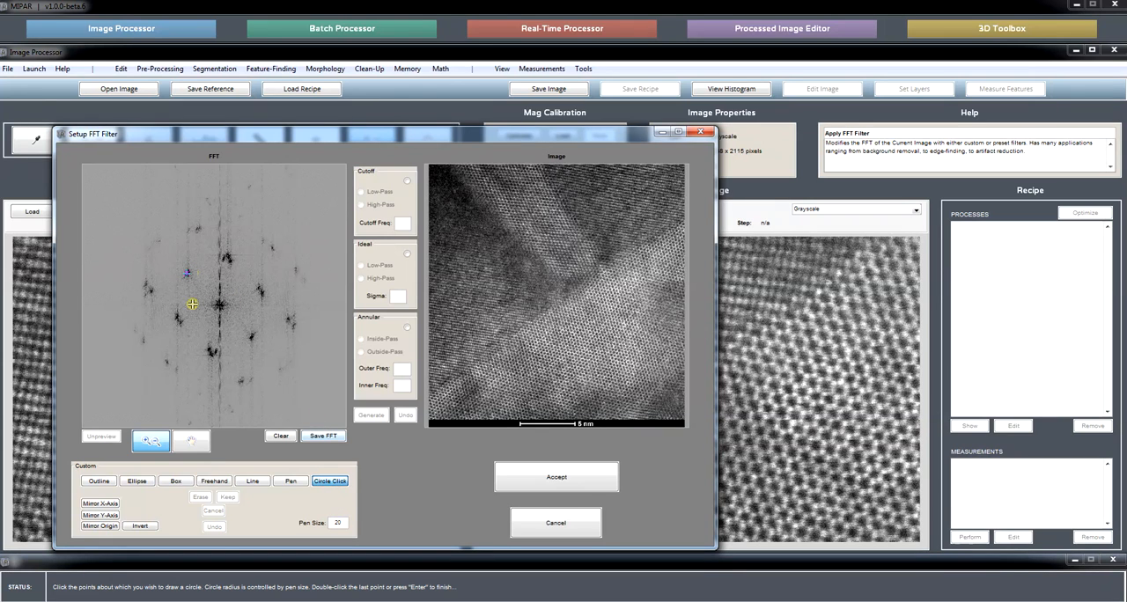
pyautogui.press('Return')
pyautogui.click(227, 498)
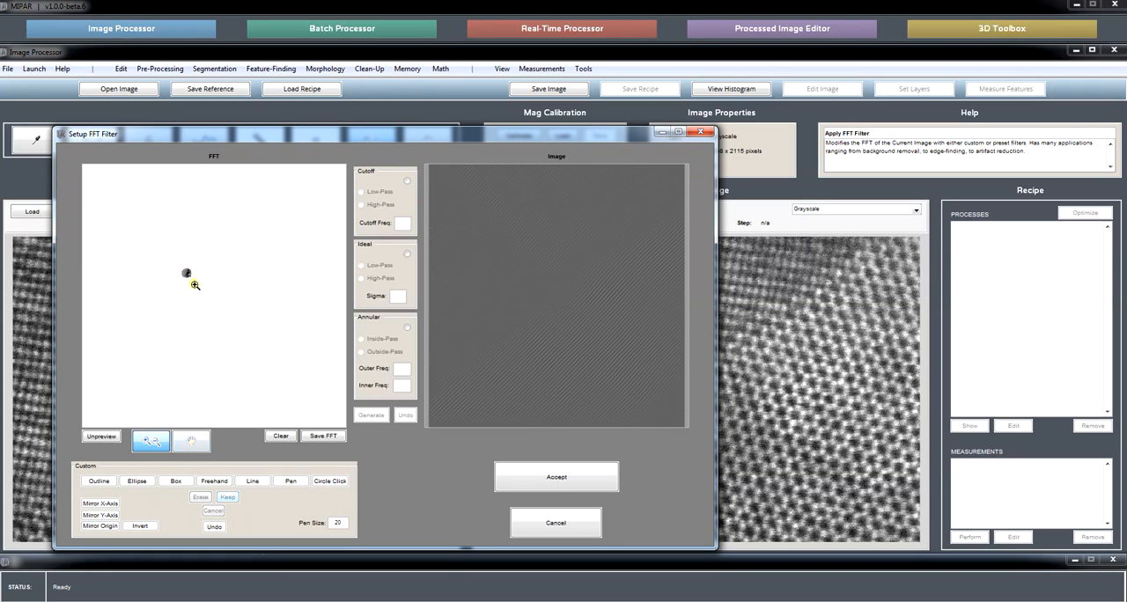
pyautogui.click(215, 526)
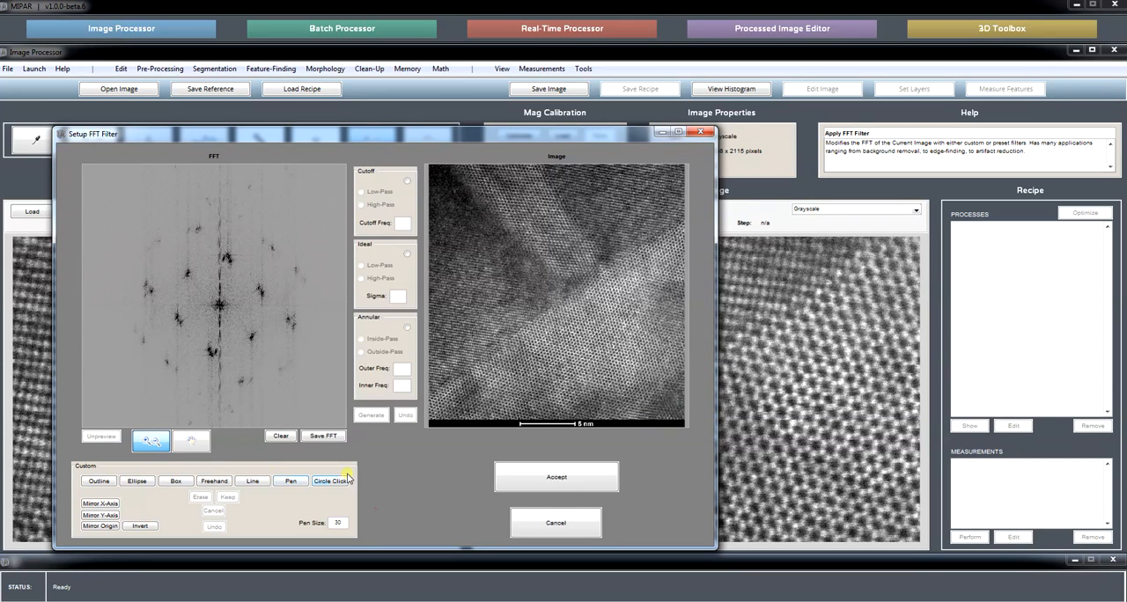
# Set the pen size to 30, place circles on the FFT centre and the spots in the upper half, and keep only those regions.
pyautogui.click(340, 483)
pyautogui.click(329, 481)
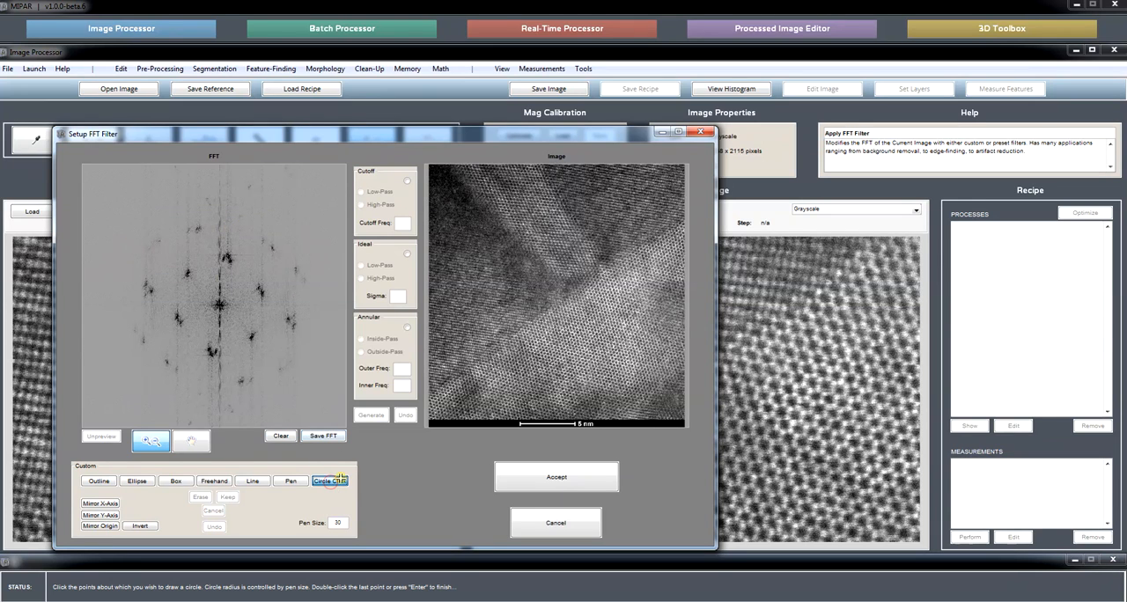
pyautogui.click(147, 291)
pyautogui.click(187, 274)
pyautogui.click(219, 304)
pyautogui.click(258, 287)
pyautogui.click(225, 257)
pyautogui.click(207, 201)
pyautogui.click(260, 238)
pyautogui.click(238, 231)
pyautogui.click(239, 215)
pyautogui.click(250, 185)
pyautogui.click(271, 247)
pyautogui.click(297, 269)
pyautogui.click(302, 278)
pyautogui.press('Return')
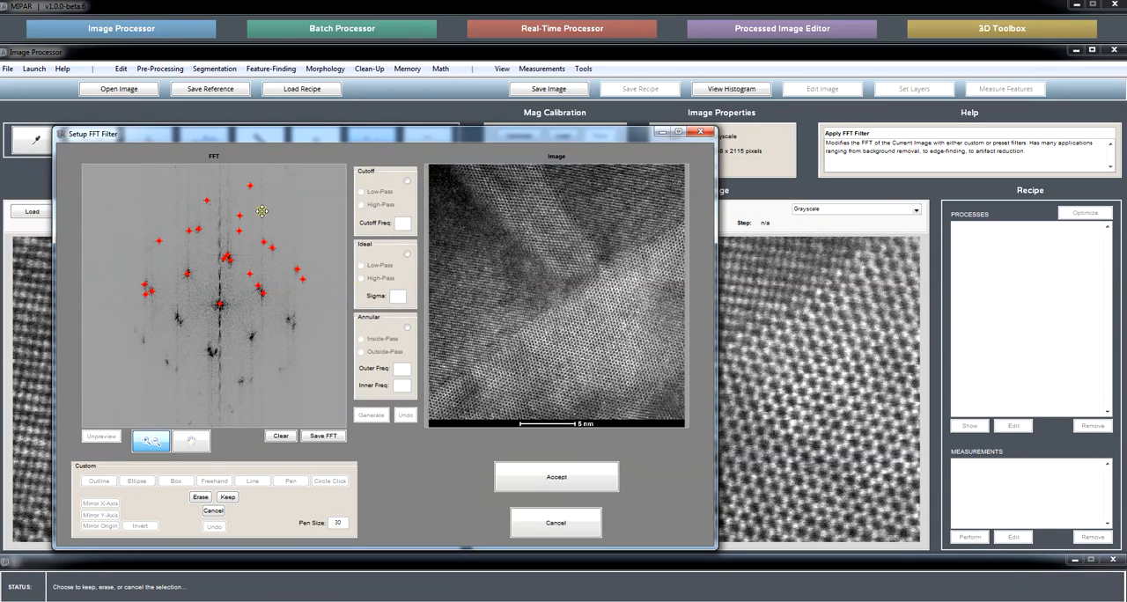
pyautogui.click(227, 496)
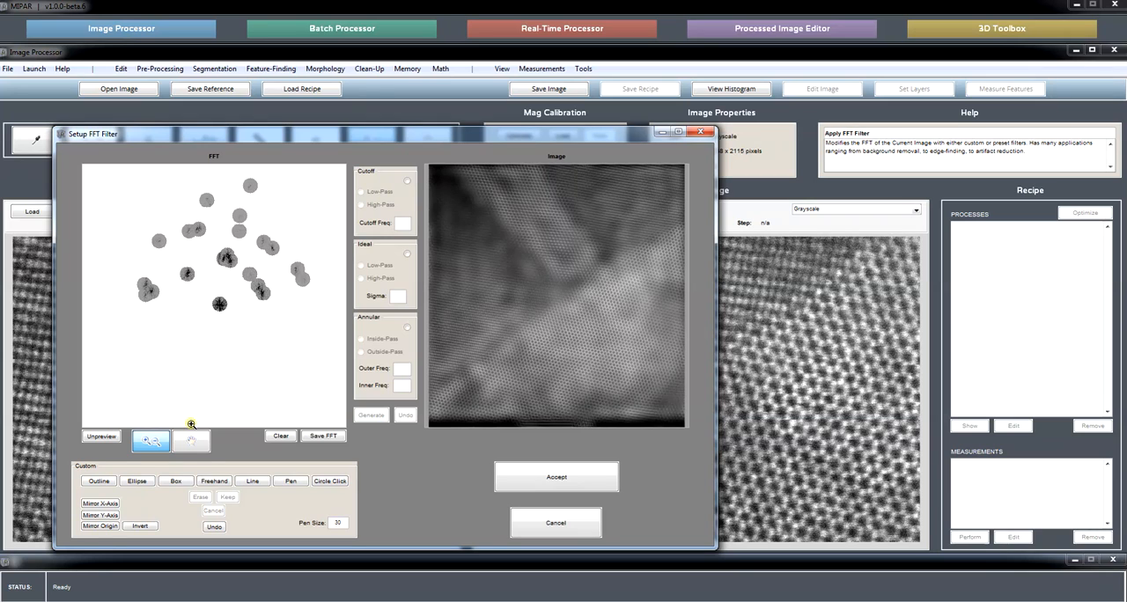
# Try mirroring the FFT circle selection about the origin and erasing it, inspect the magnified lattice image, and undo the erasure.
pyautogui.click(104, 527)
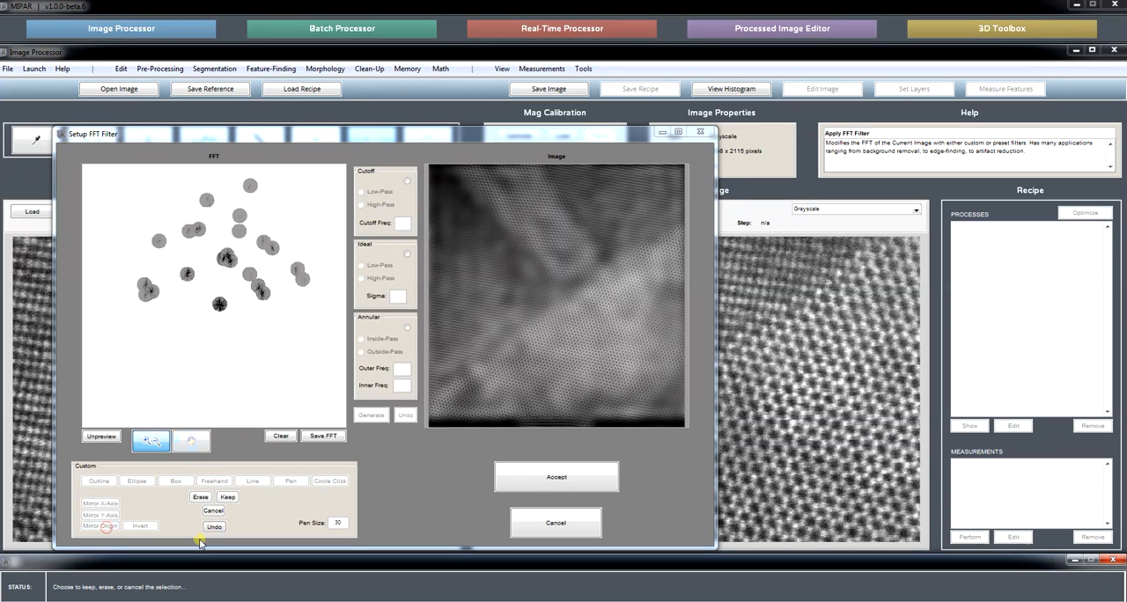
pyautogui.click(201, 497)
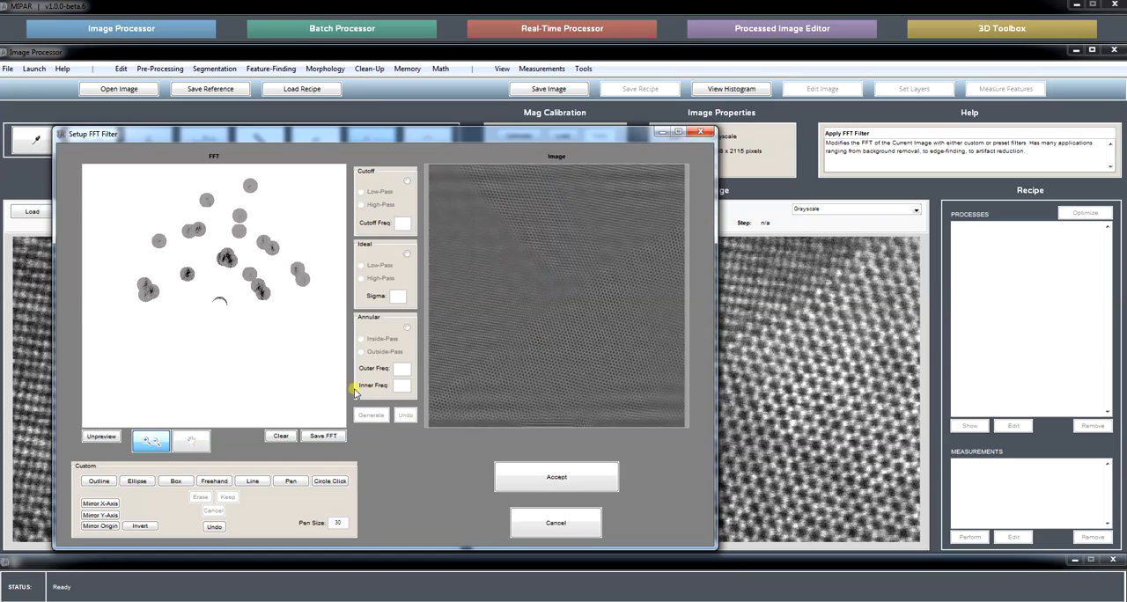
pyautogui.click(176, 481)
pyautogui.moveTo(475, 278); pyautogui.dragTo(548, 353)
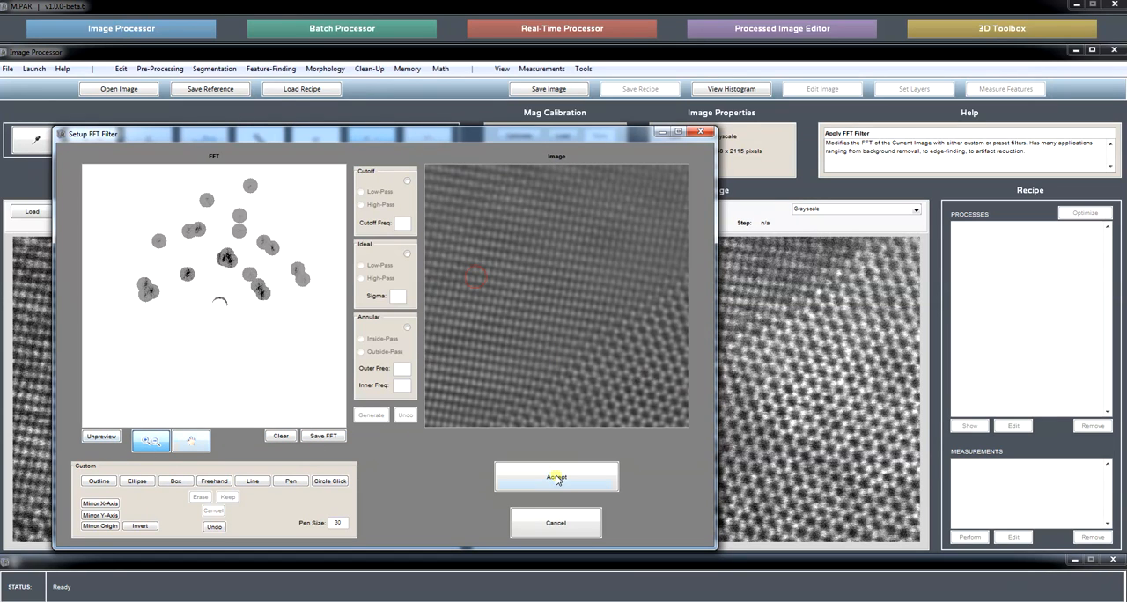
pyautogui.click(597, 364)
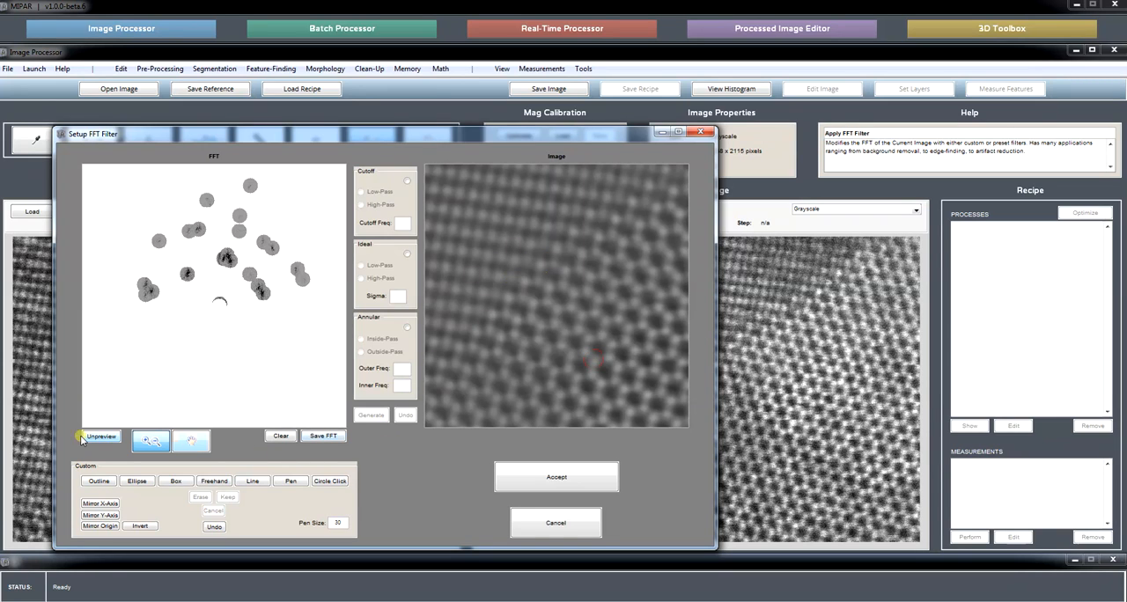
pyautogui.click(132, 482)
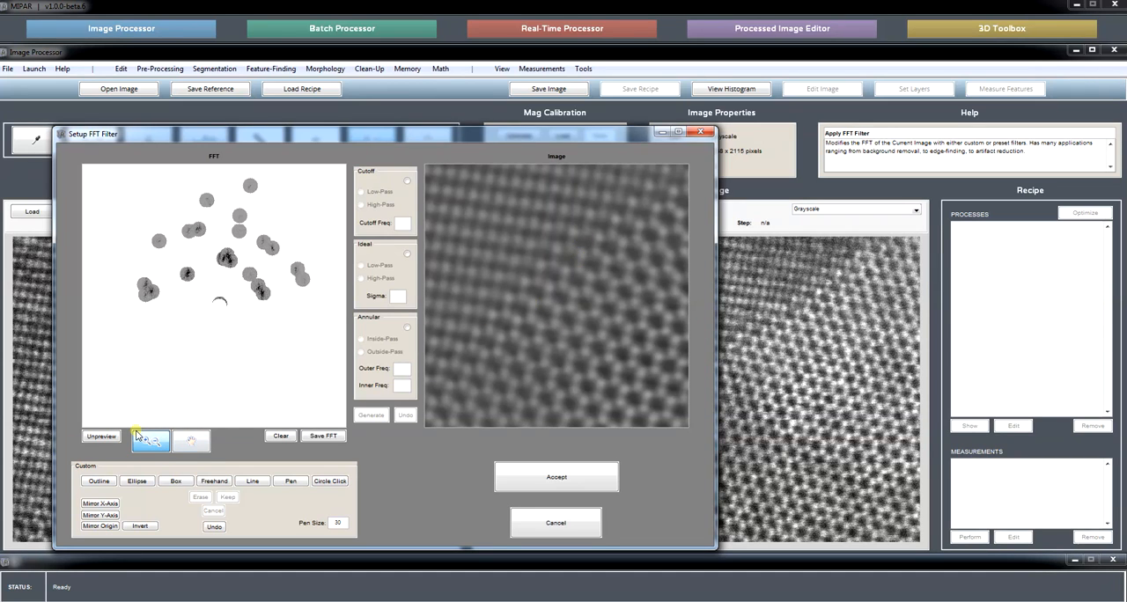
pyautogui.click(191, 441)
pyautogui.moveTo(503, 320); pyautogui.dragTo(553, 341)
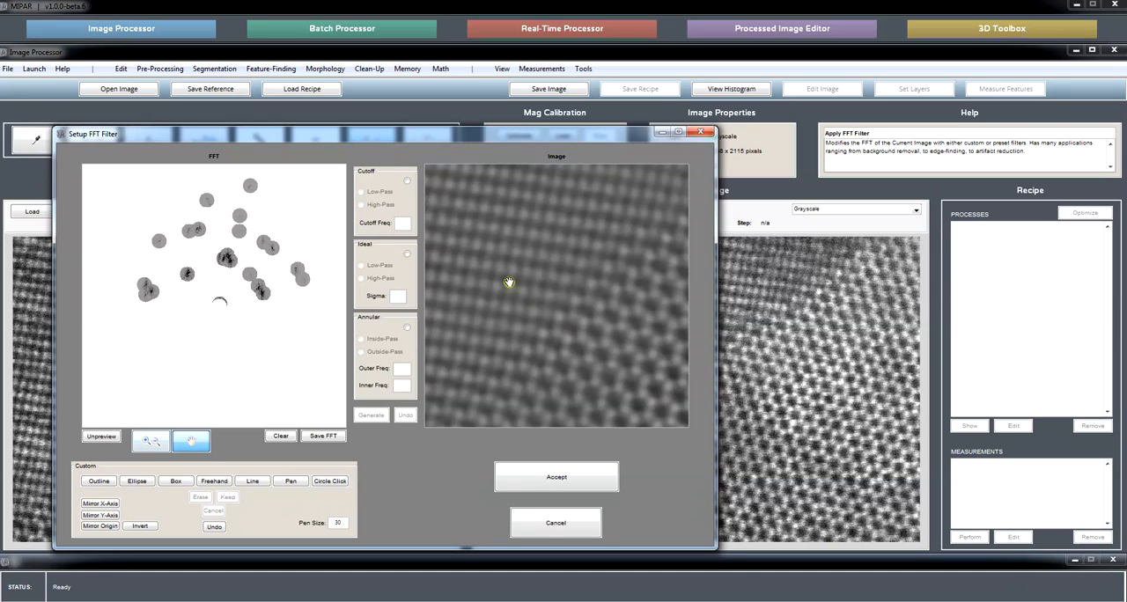
pyautogui.click(214, 481)
pyautogui.click(213, 528)
# Mirror the FFT circles about the origin and keep the mirrored regions along with the existing ones.
pyautogui.click(99, 526)
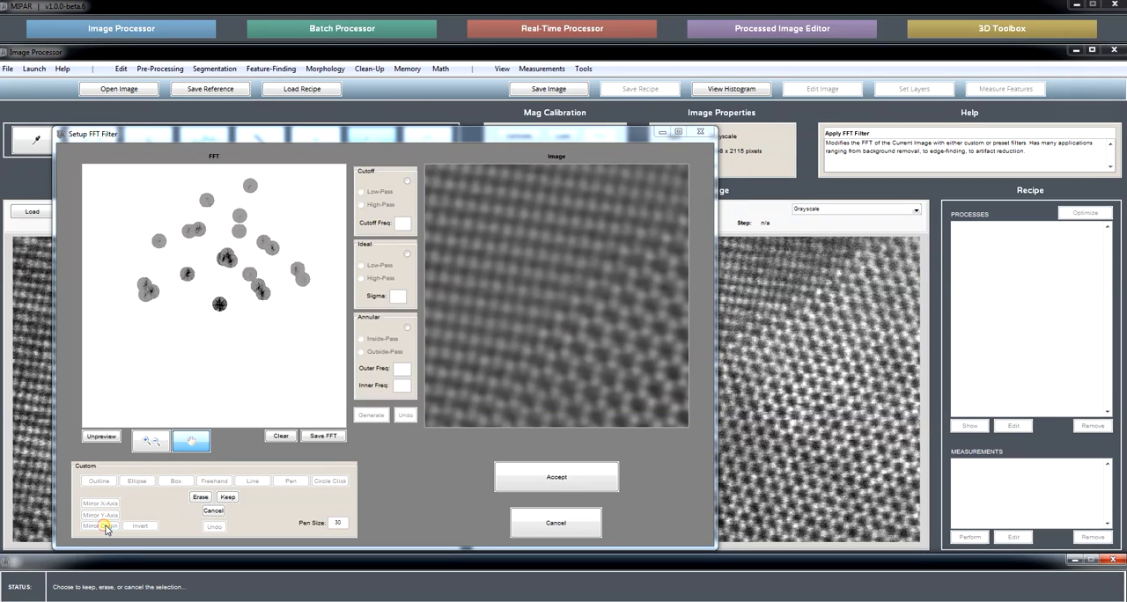
pyautogui.click(227, 498)
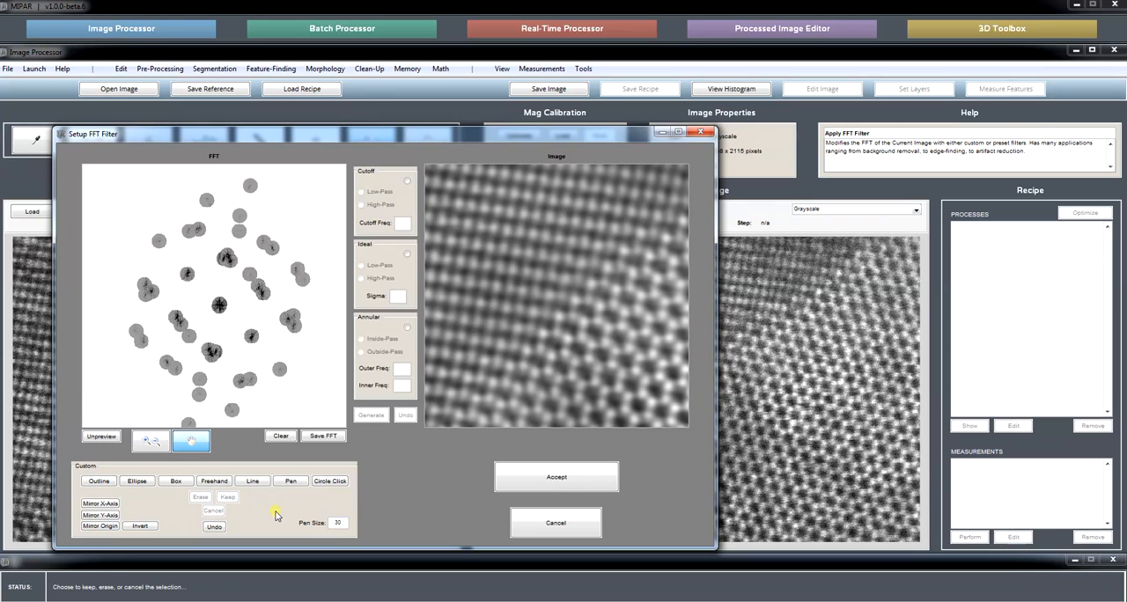
pyautogui.click(155, 441)
pyautogui.rightClick(571, 262)
pyautogui.click(584, 268)
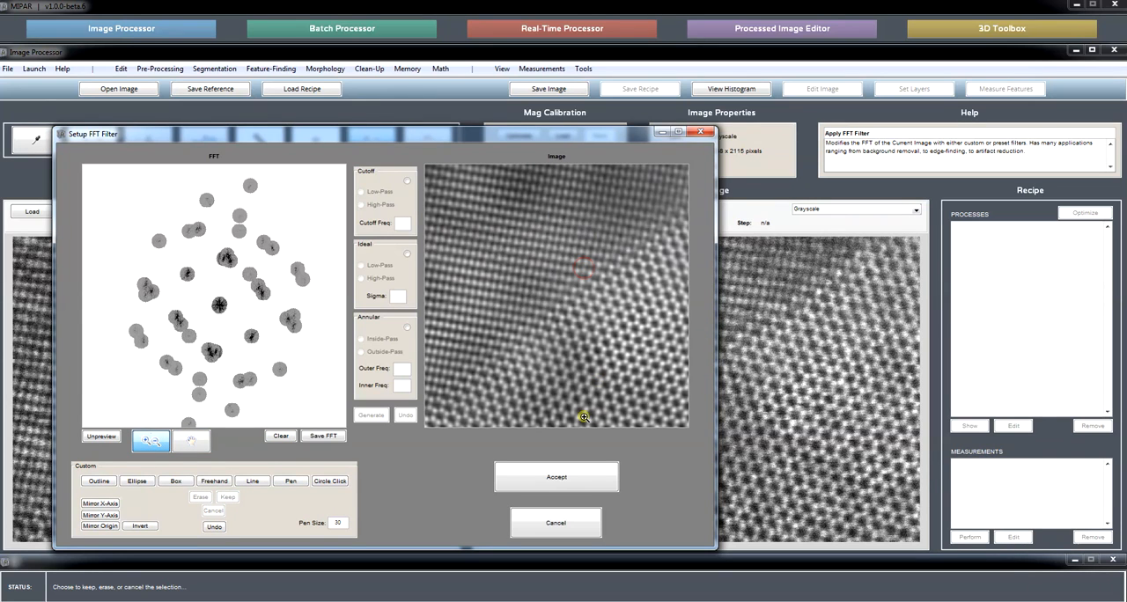
# Compare the lattice image around the grain boundary with and without the circle filter preview.
pyautogui.click(101, 437)
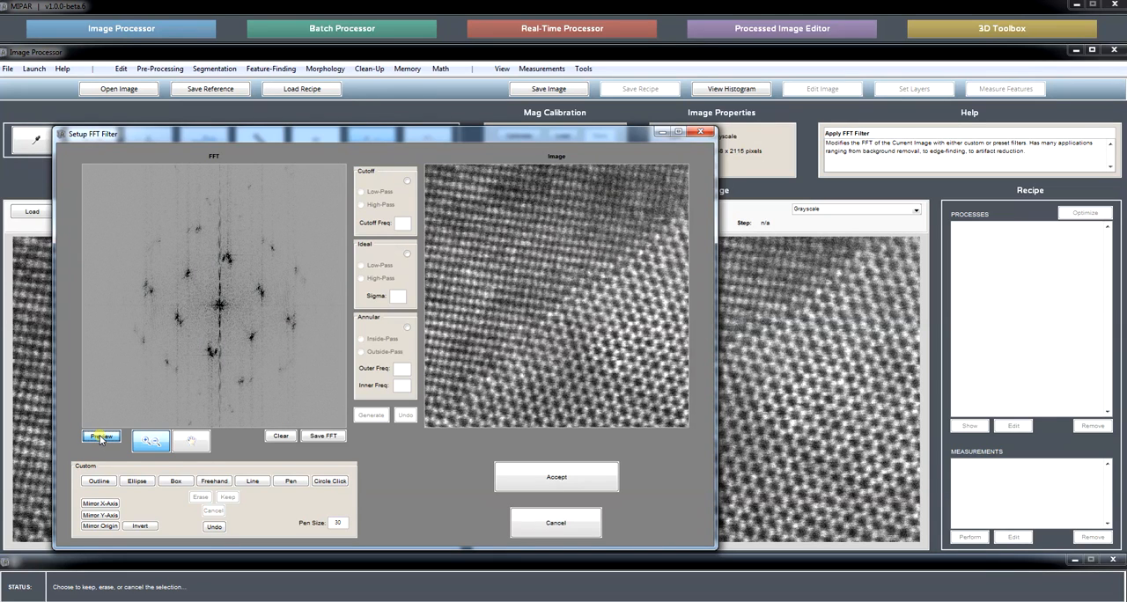
pyautogui.click(101, 437)
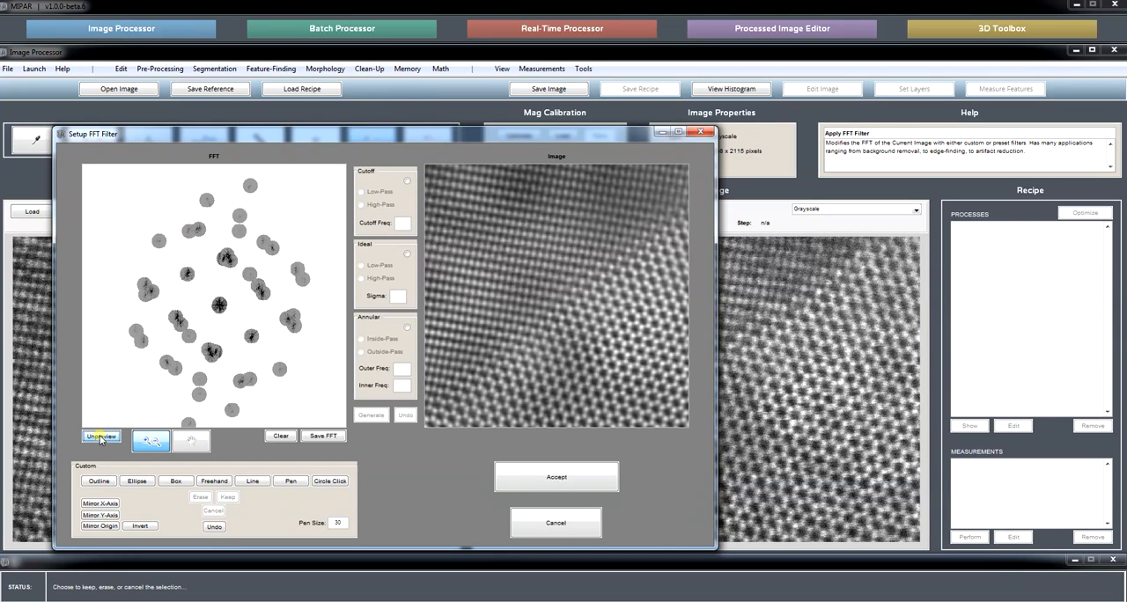
pyautogui.click(101, 438)
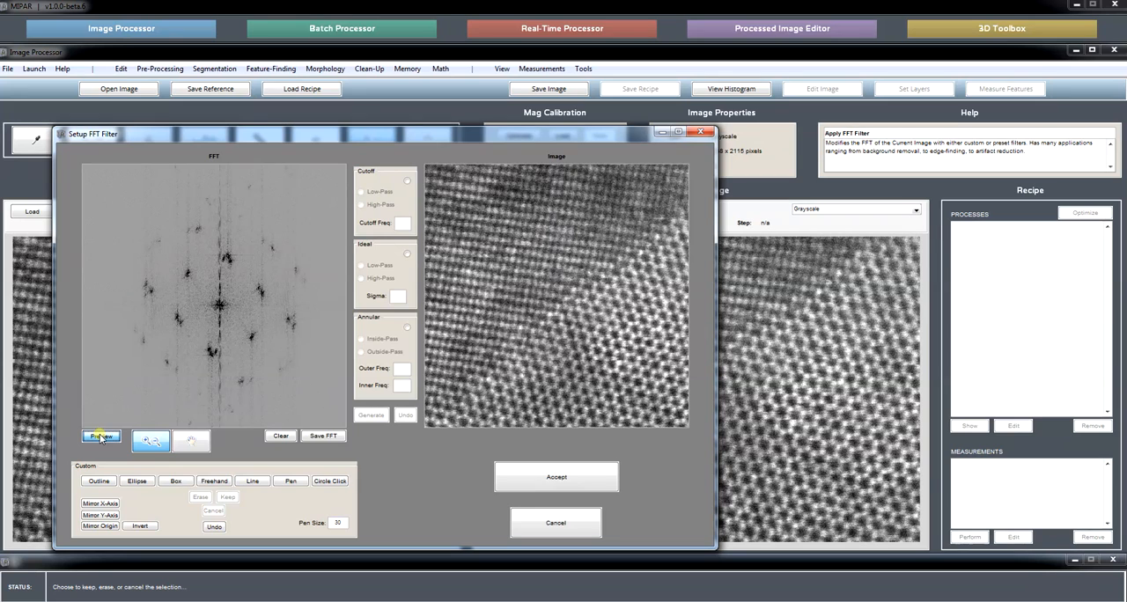
pyautogui.click(102, 437)
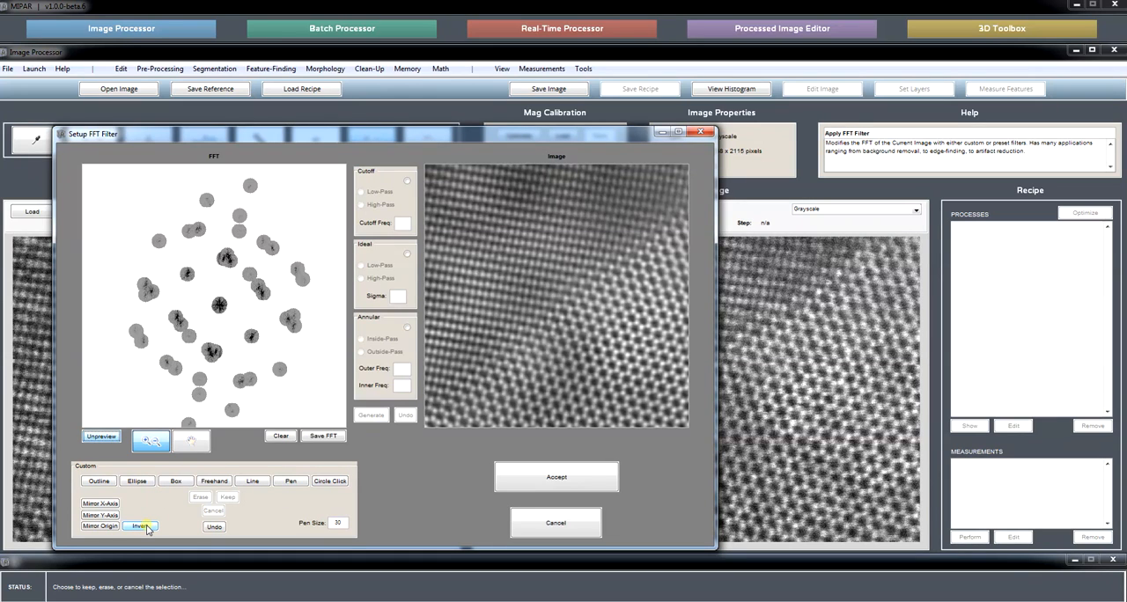
# Invert the FFT filter, compare the image of the removed content with the original, and invert the filter back.
pyautogui.click(145, 526)
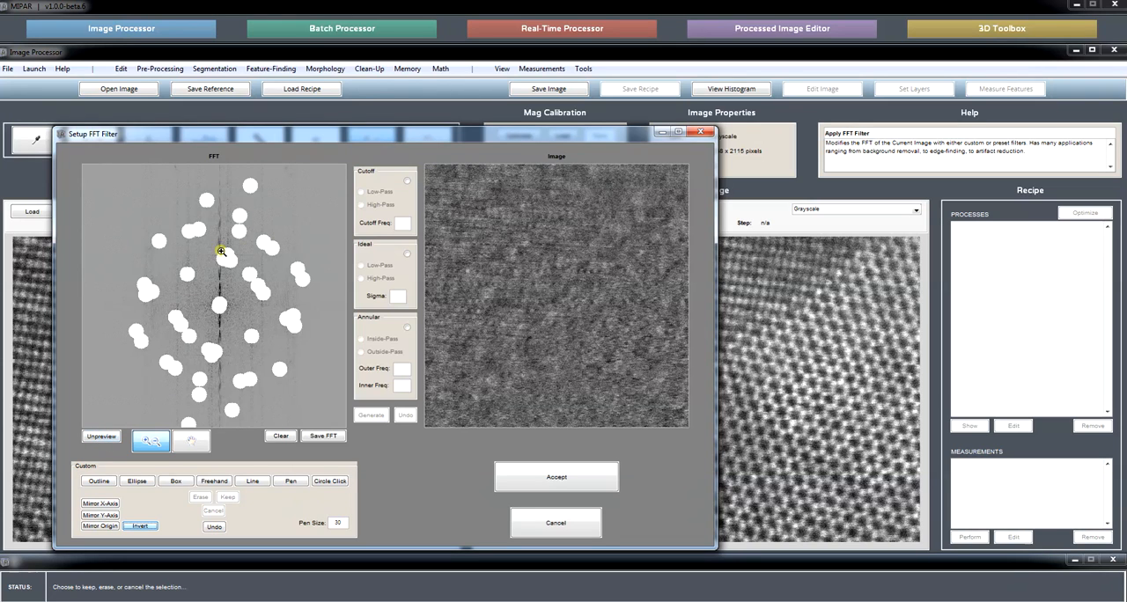
pyautogui.click(99, 437)
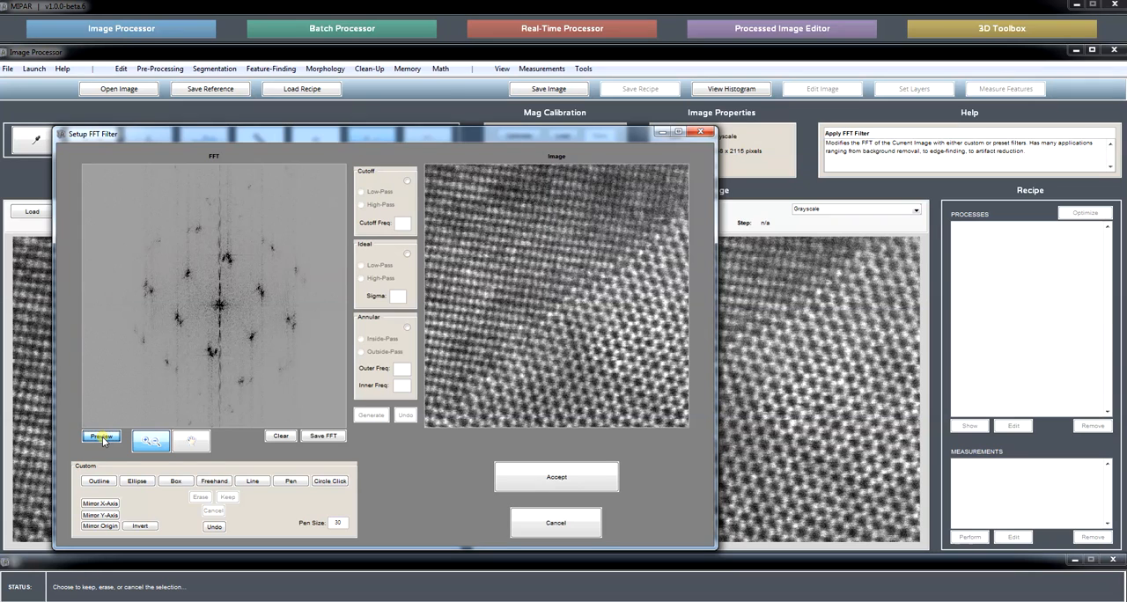
pyautogui.click(101, 438)
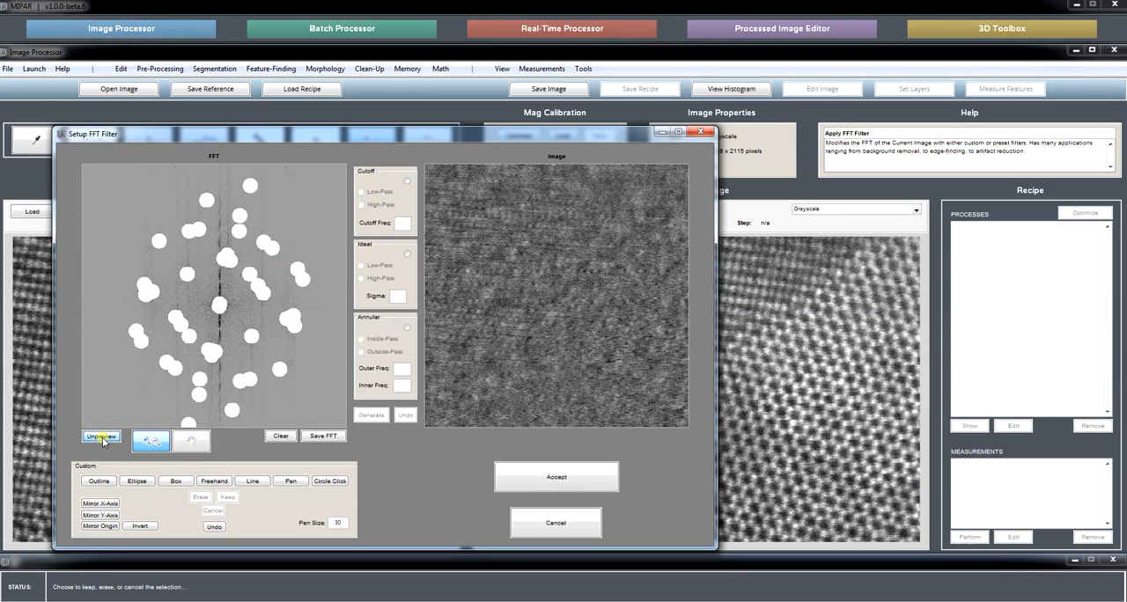
pyautogui.click(101, 437)
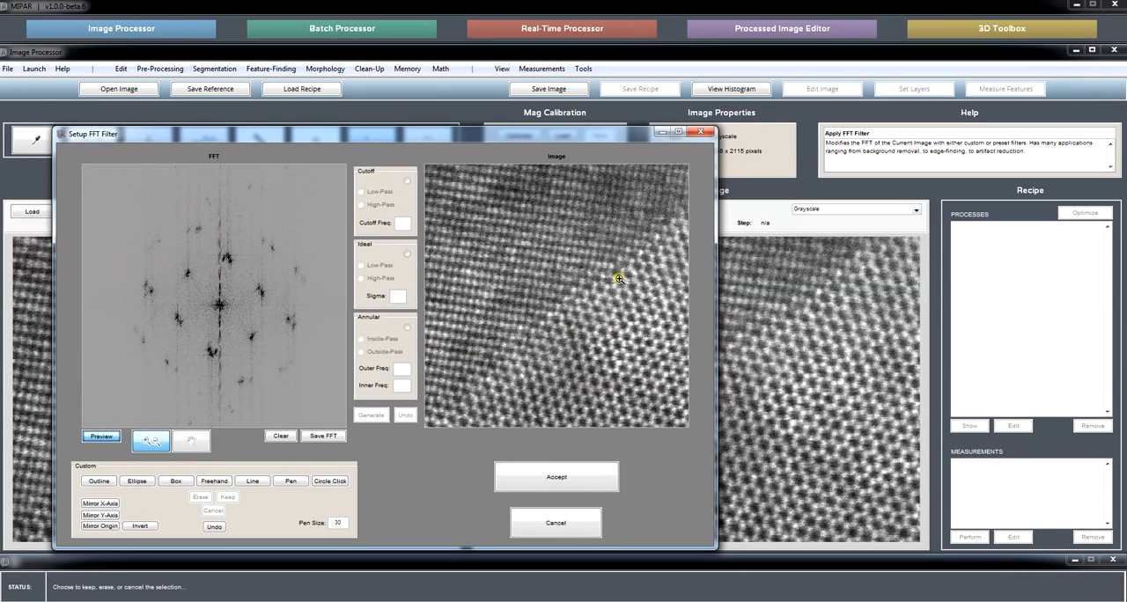
pyautogui.click(106, 439)
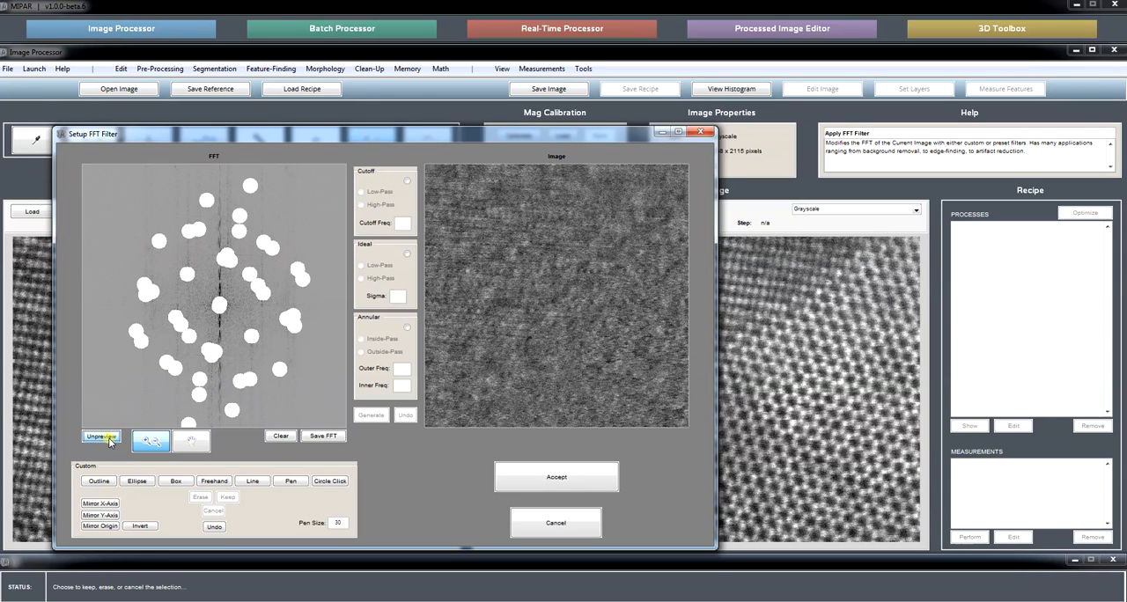
pyautogui.click(107, 439)
pyautogui.click(107, 439)
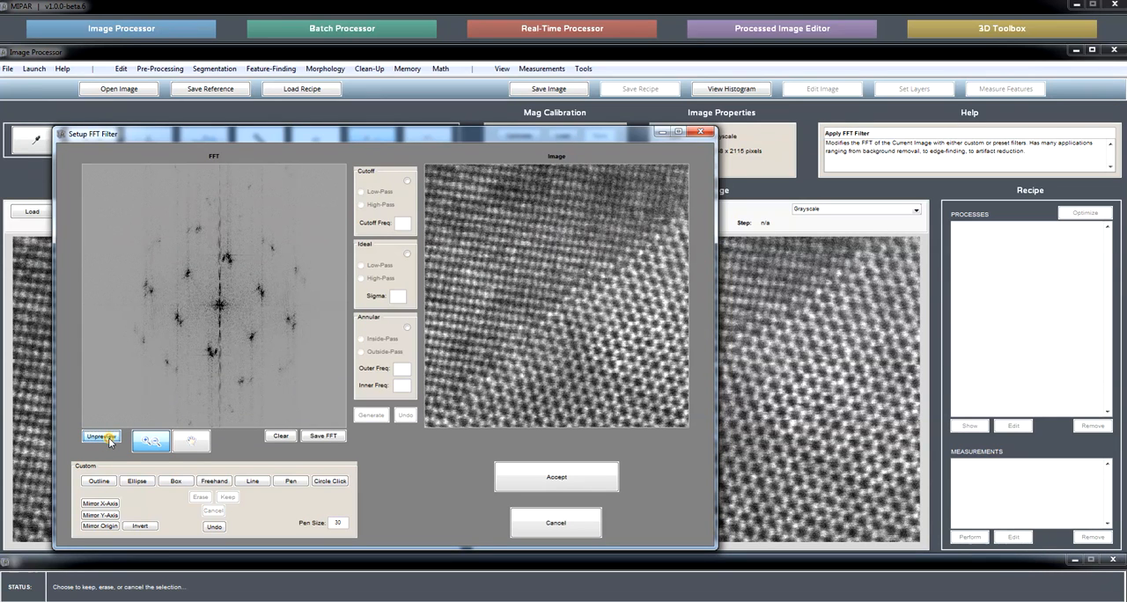
pyautogui.click(107, 440)
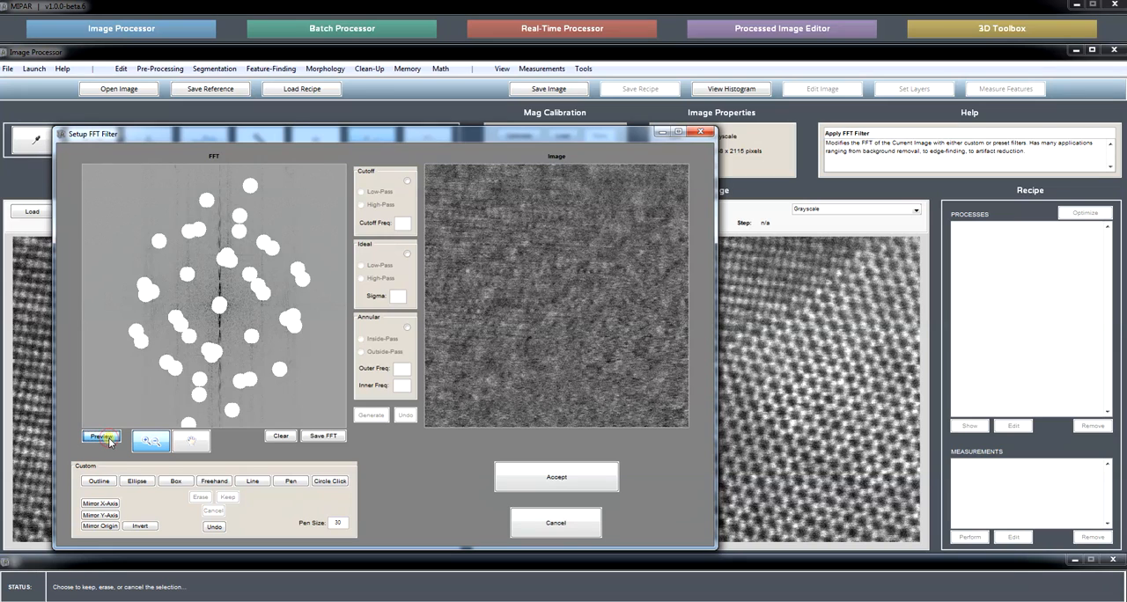
pyautogui.click(107, 440)
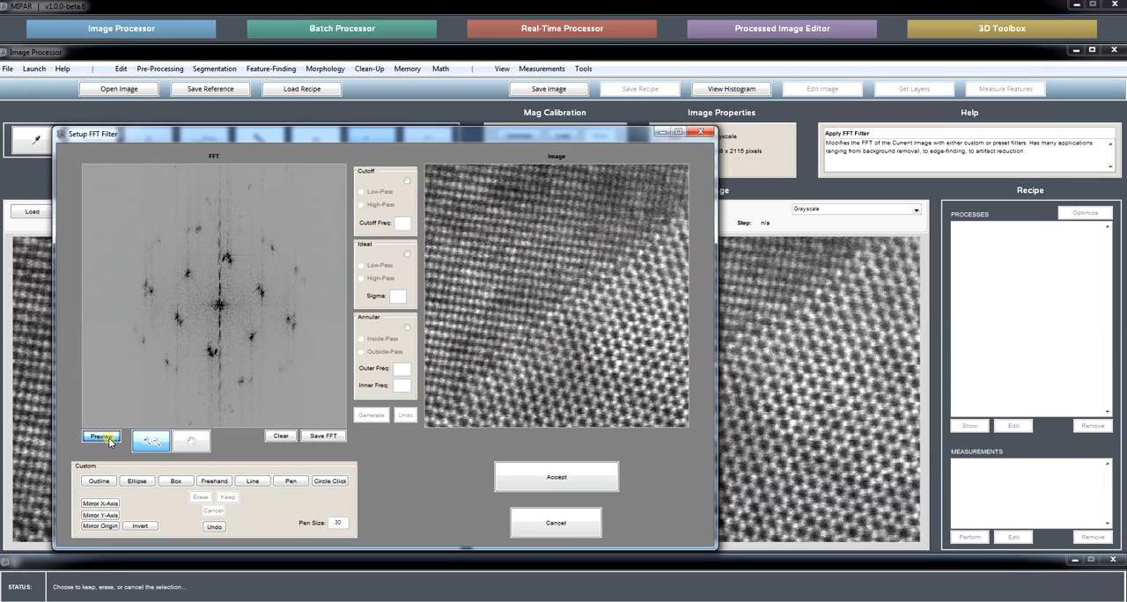
pyautogui.click(142, 526)
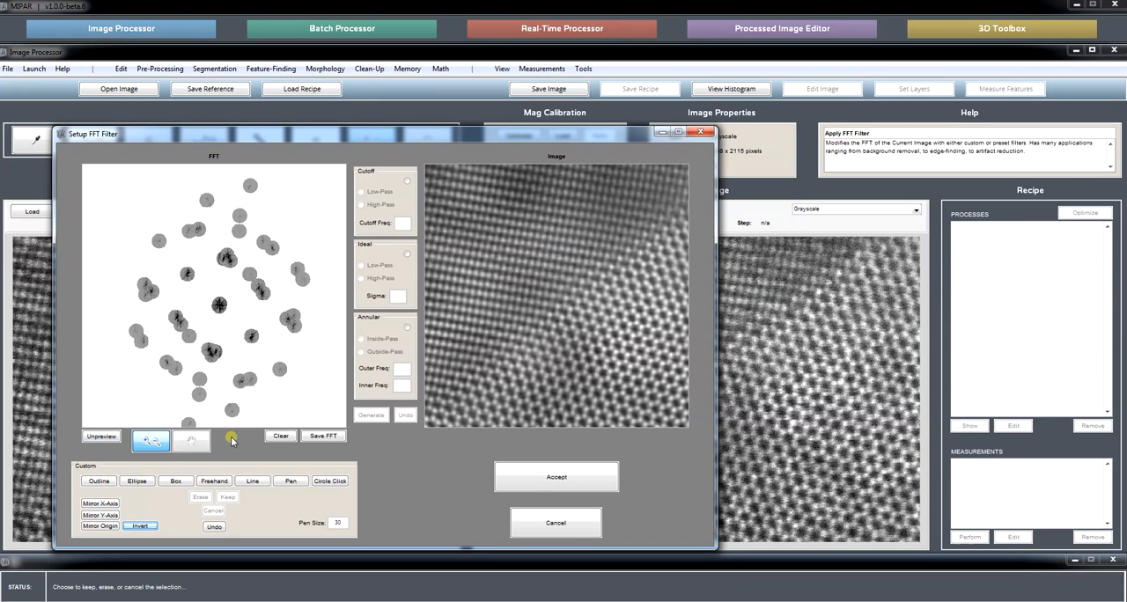
# Compare the filtered lattice with the original once more, and close the FFT filter setup without applying it.
pyautogui.click(111, 438)
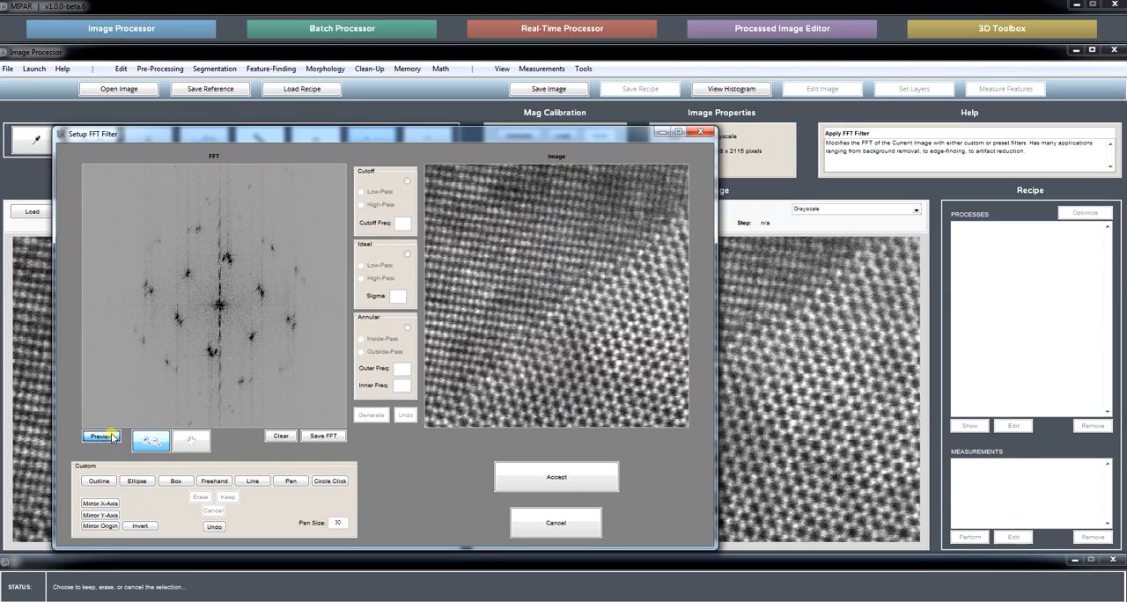
pyautogui.click(110, 438)
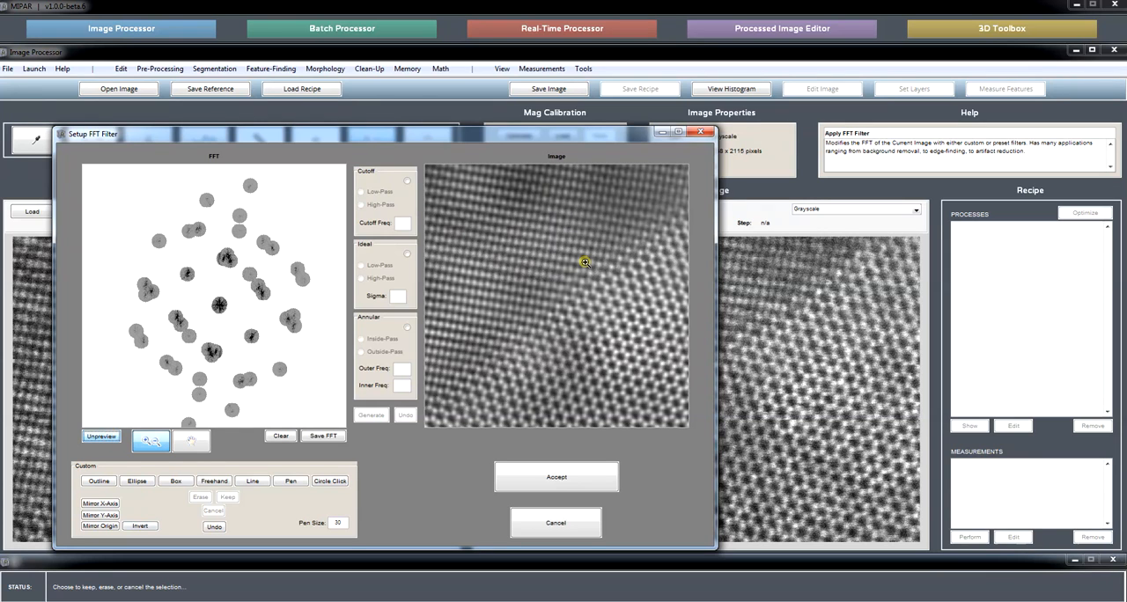
pyautogui.click(577, 523)
pyautogui.click(359, 306)
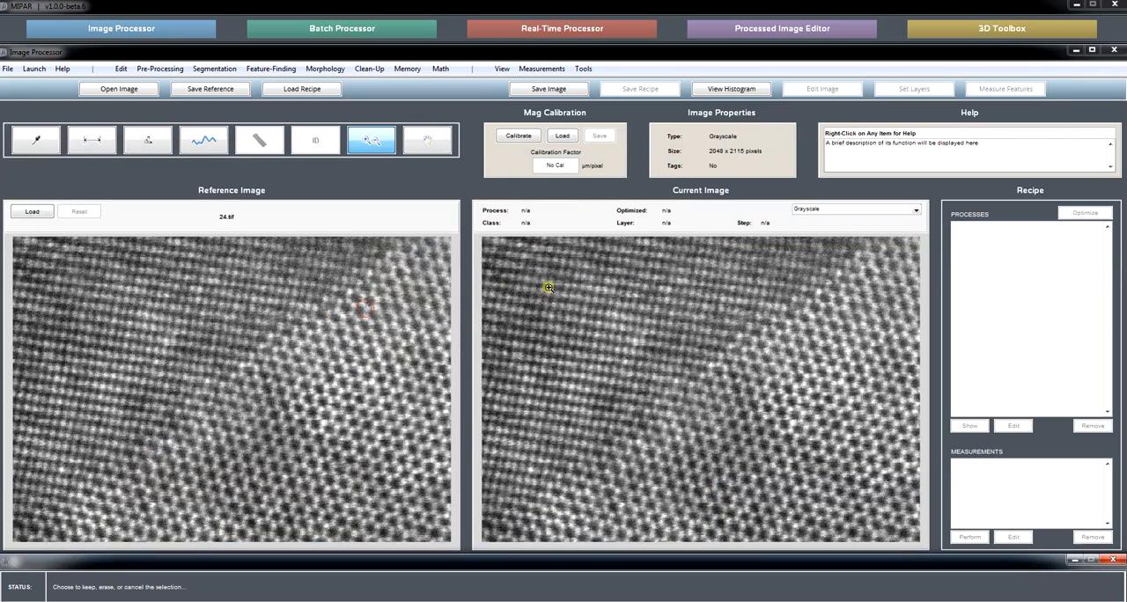